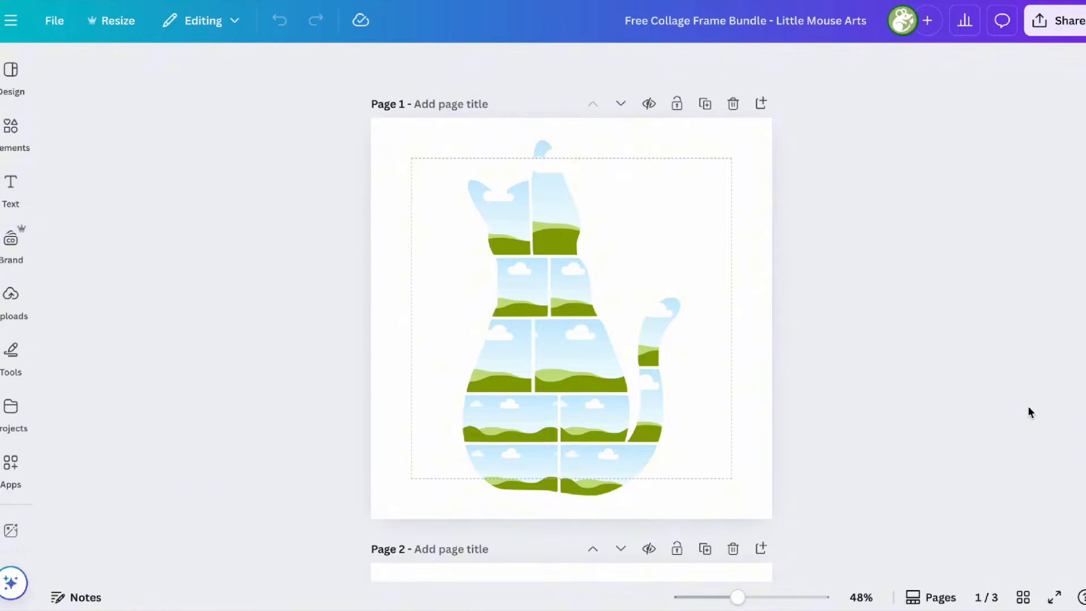
Look through the collage frame pages, examining the cat, dachshund and third frame designs.
left_click(576, 407)
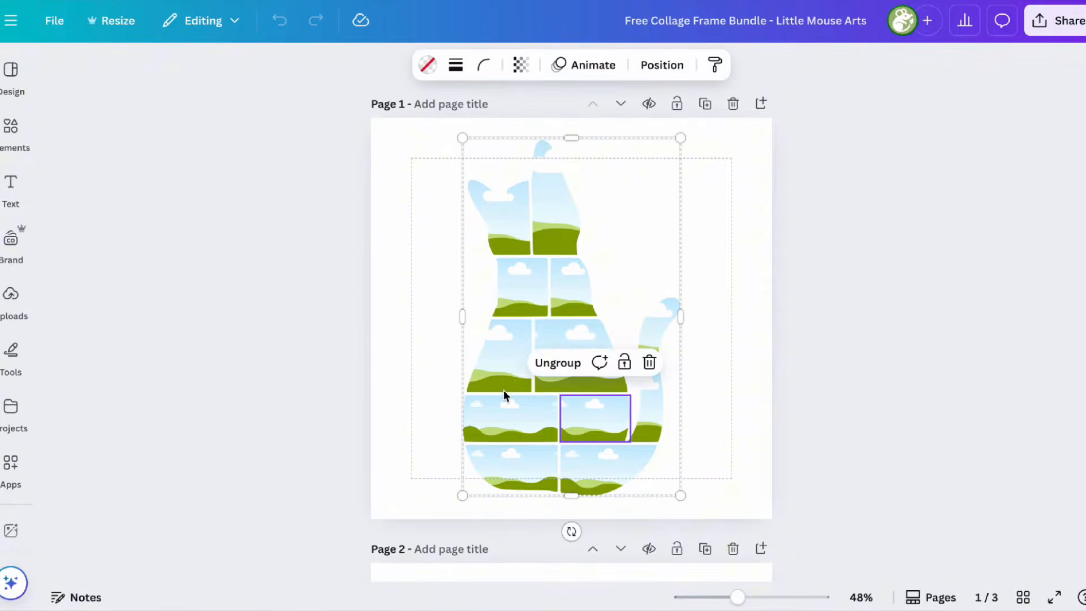
left_click(738, 341)
scroll(738, 341, "down", 14)
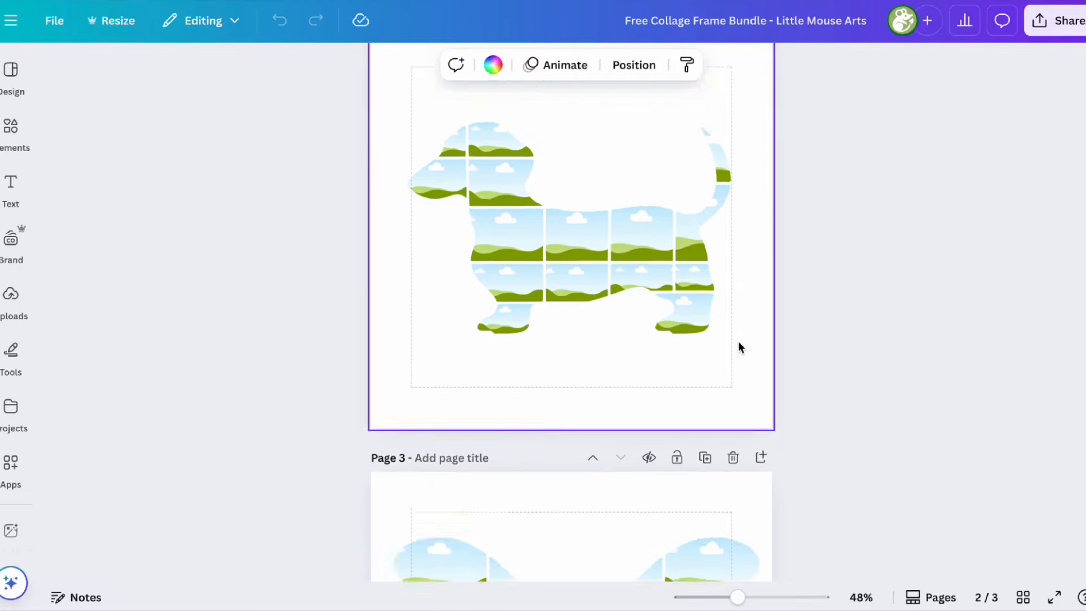
scroll(738, 341, "down", 2)
scroll(738, 341, "up", 16)
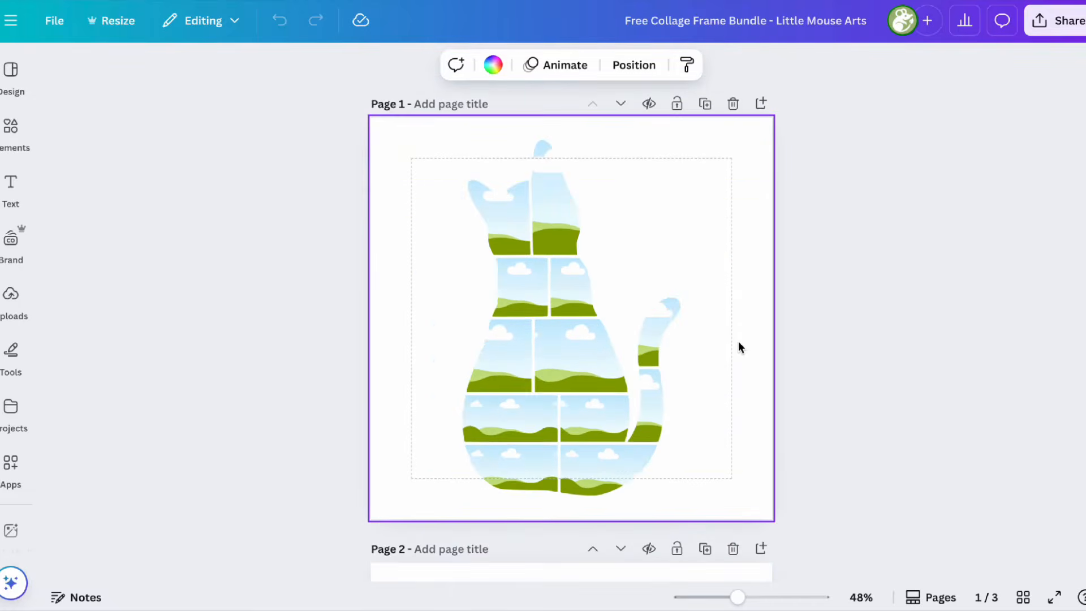
scroll(970, 262, "down", 7)
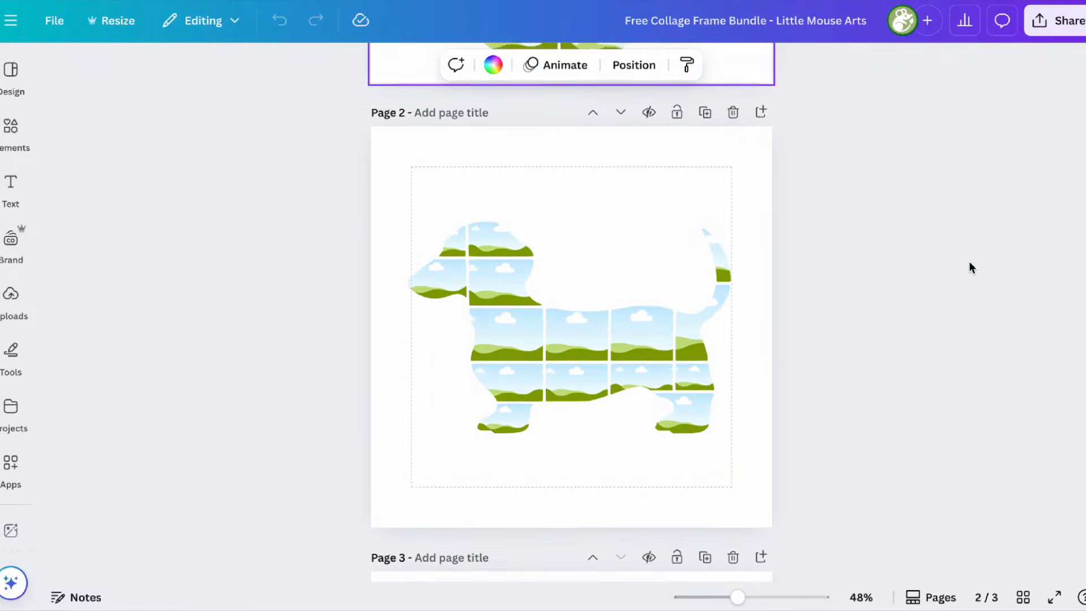
scroll(970, 263, "down", 7)
scroll(969, 263, "up", 15)
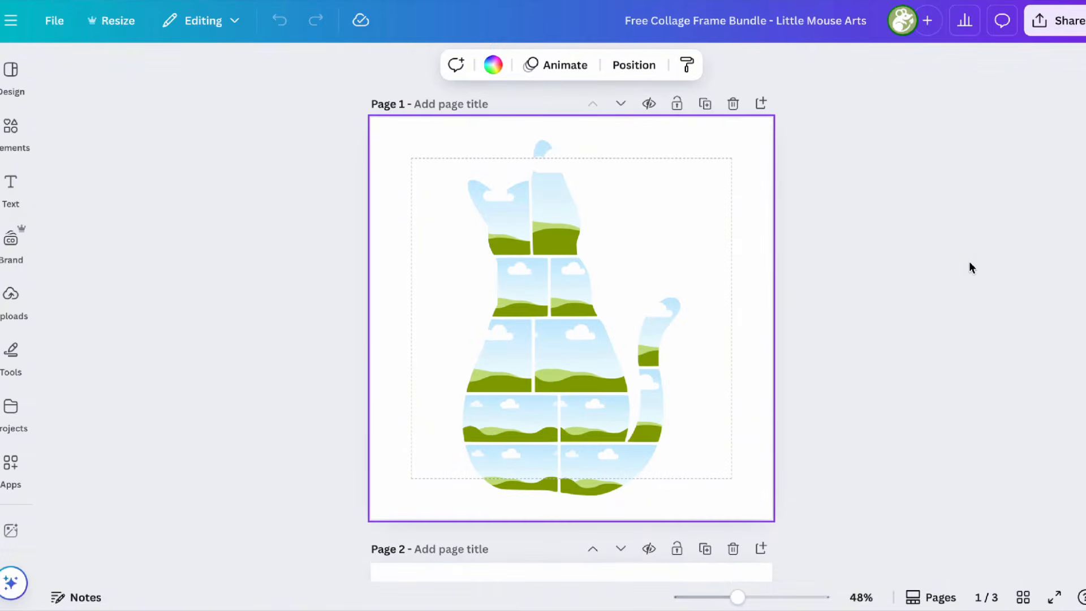
scroll(790, 402, "down", 14)
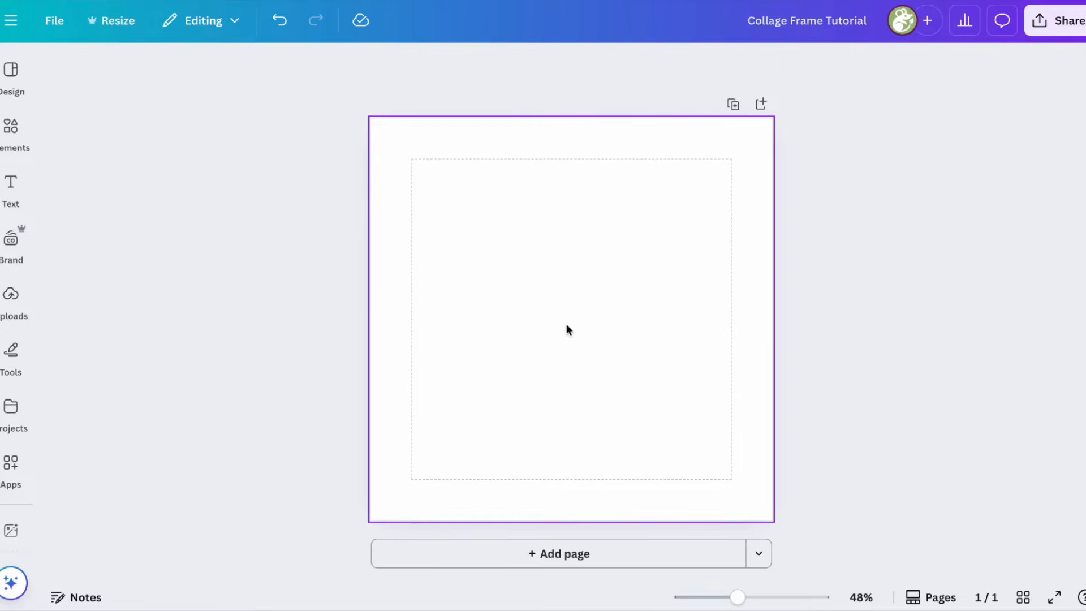
Search the elements for "silhouette" and limit the results to free graphics.
left_click(11, 125)
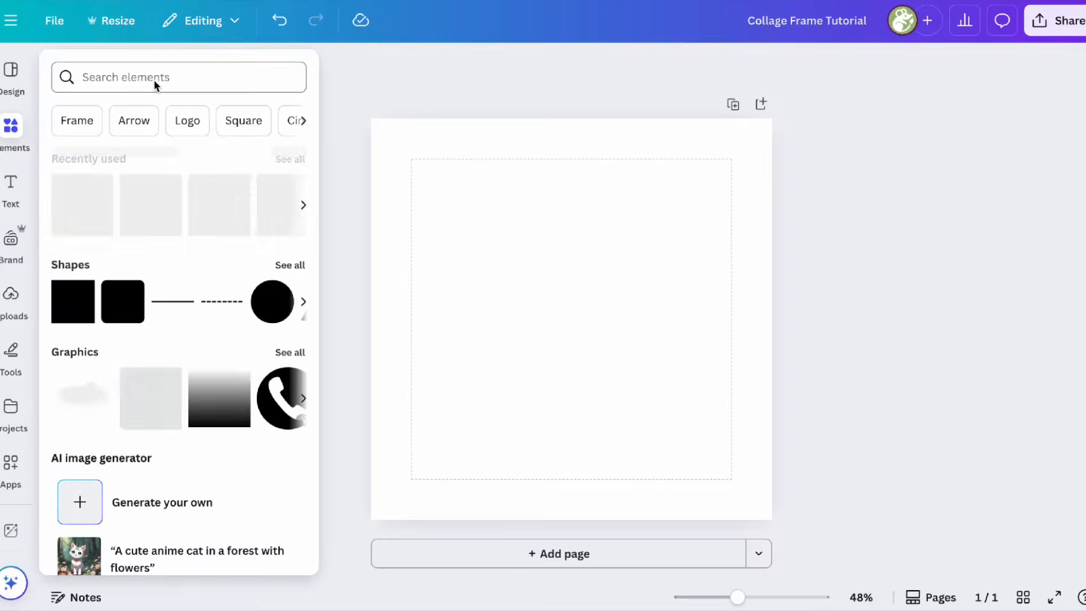
left_click(155, 83)
type("silhouette+")
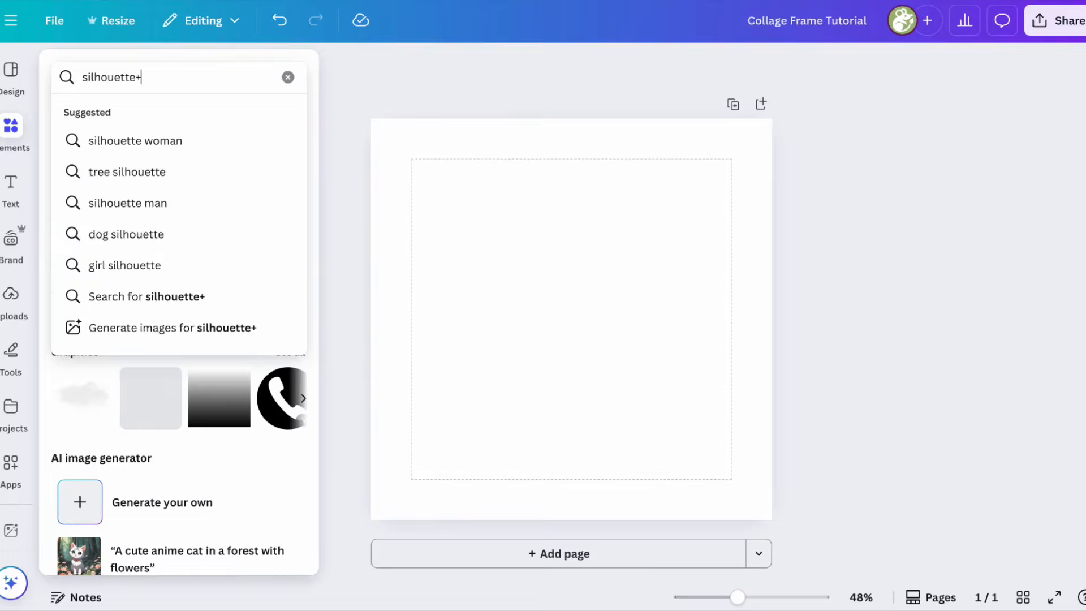
key("Return")
left_click(291, 77)
left_click(97, 435)
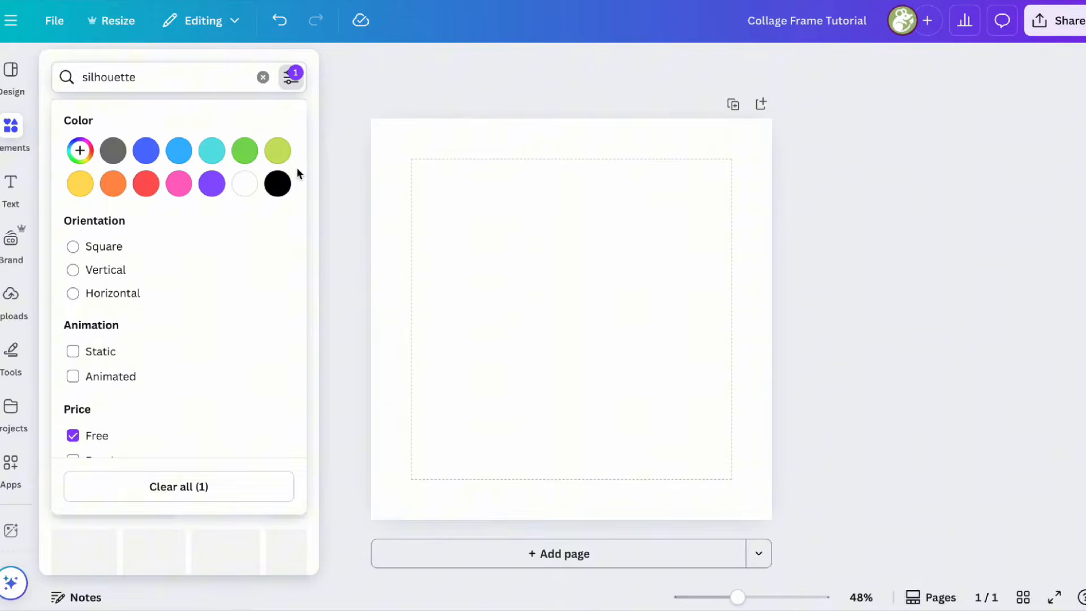
left_click(292, 79)
left_click(110, 116)
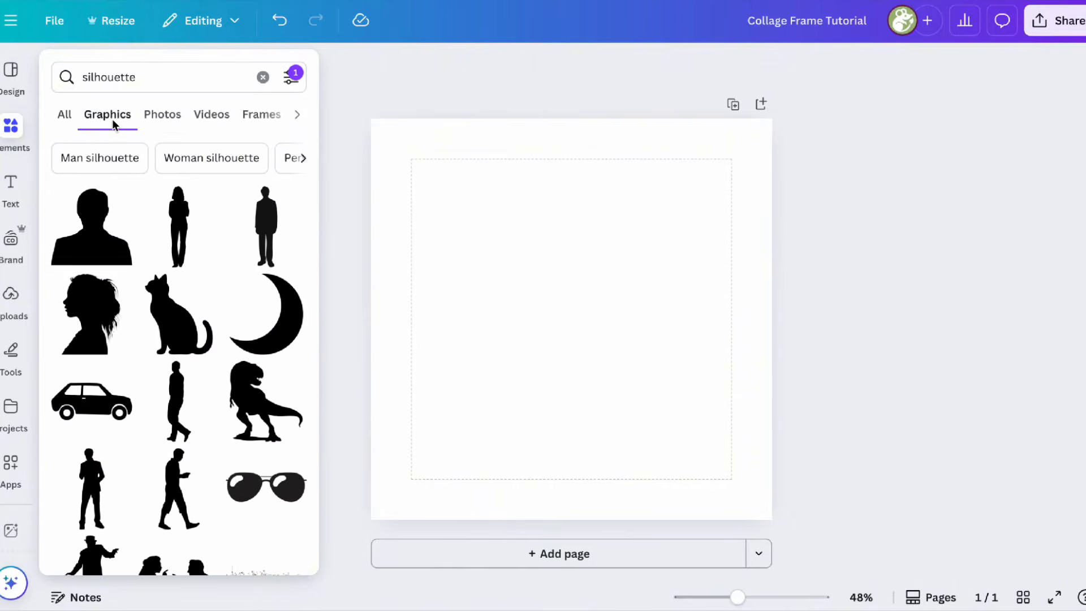
Add the sitting cat silhouette to the page, enlarge it to nearly fill the canvas height, and centre it.
left_click(332, 137)
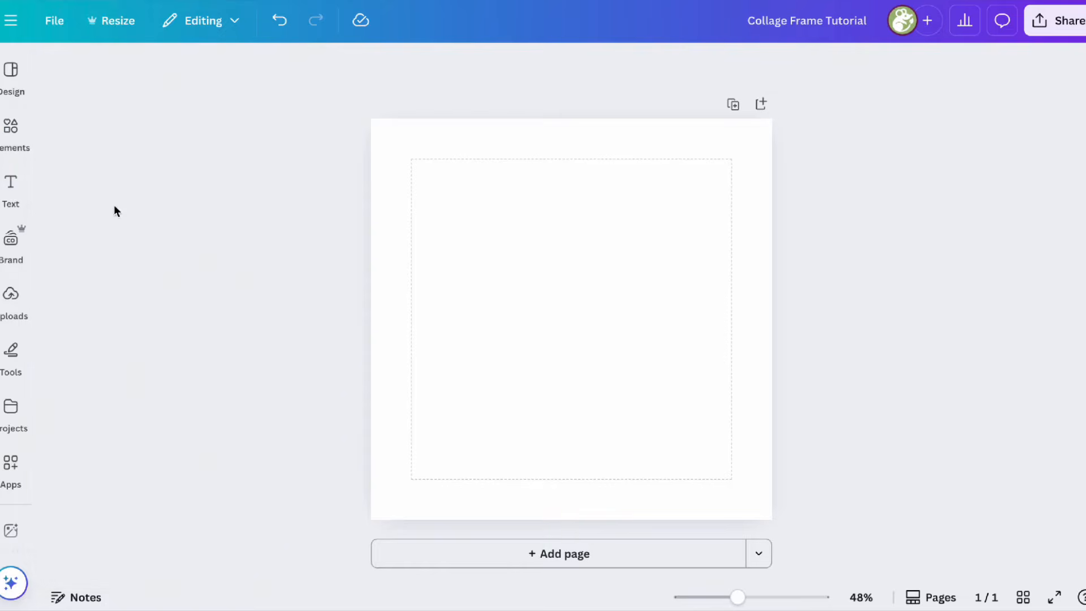
left_click(11, 128)
left_click(172, 314)
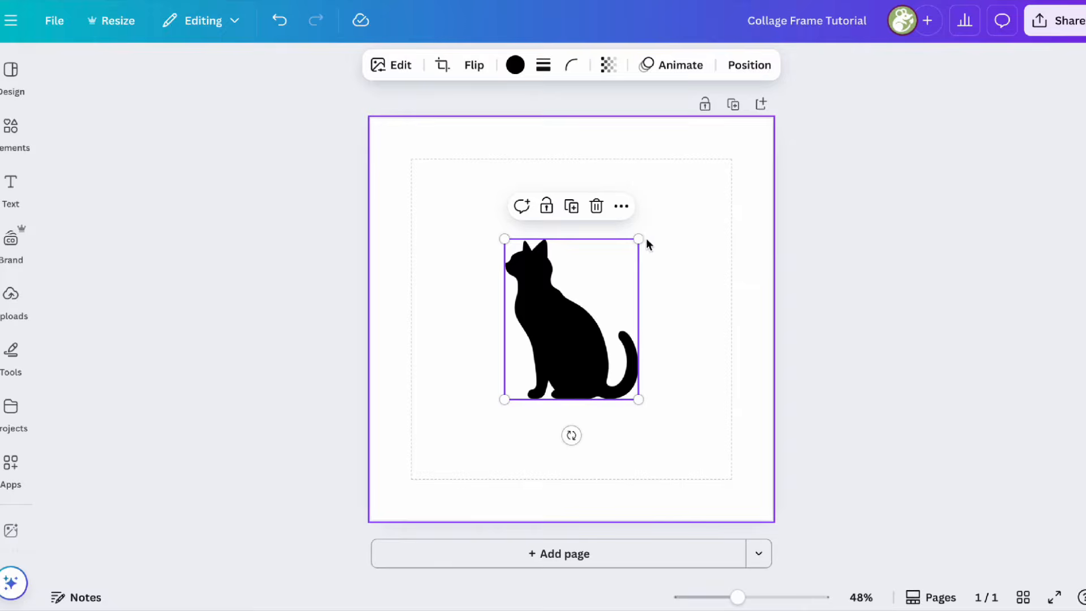
left_click_drag(638, 239, 766, 87)
left_click_drag(679, 221, 618, 296)
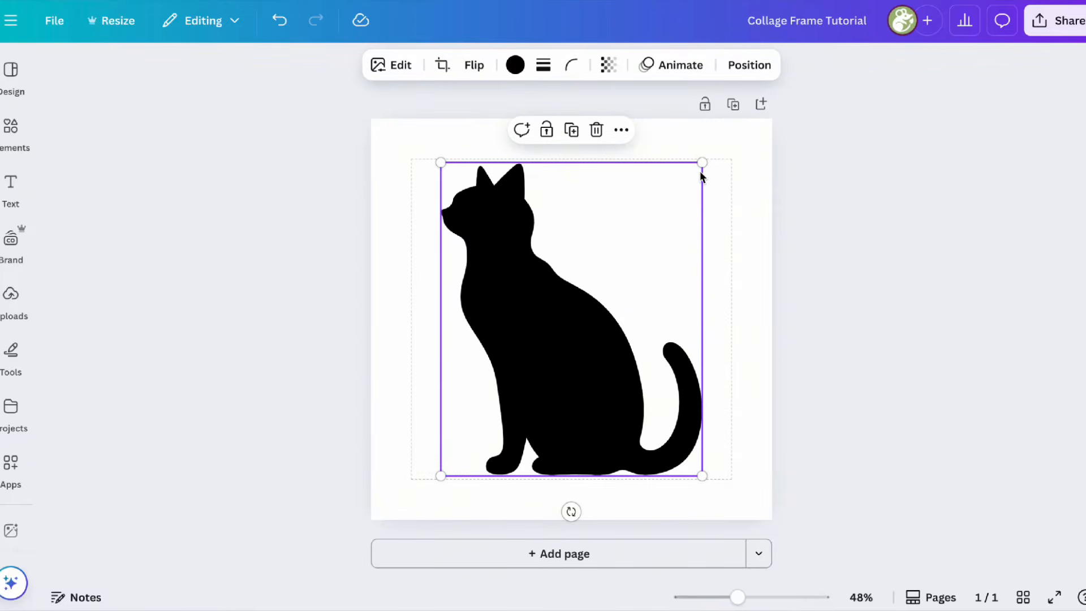
left_click_drag(701, 163, 749, 107)
left_click_drag(664, 221, 649, 247)
left_click(849, 212)
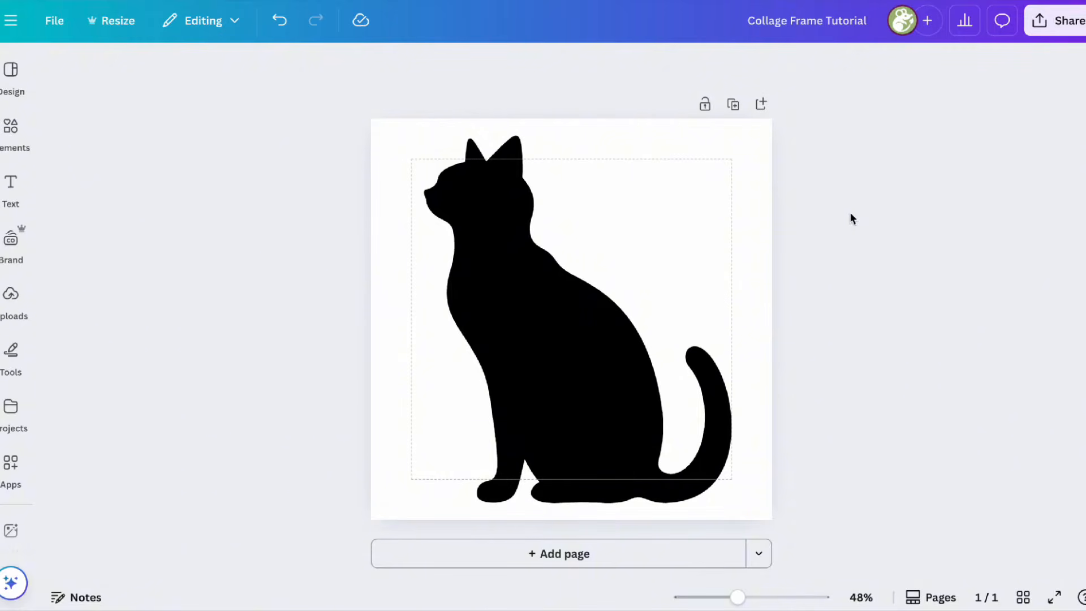
Add a white line, adjust its thickness, and place it horizontally across the cat's neck.
key("l")
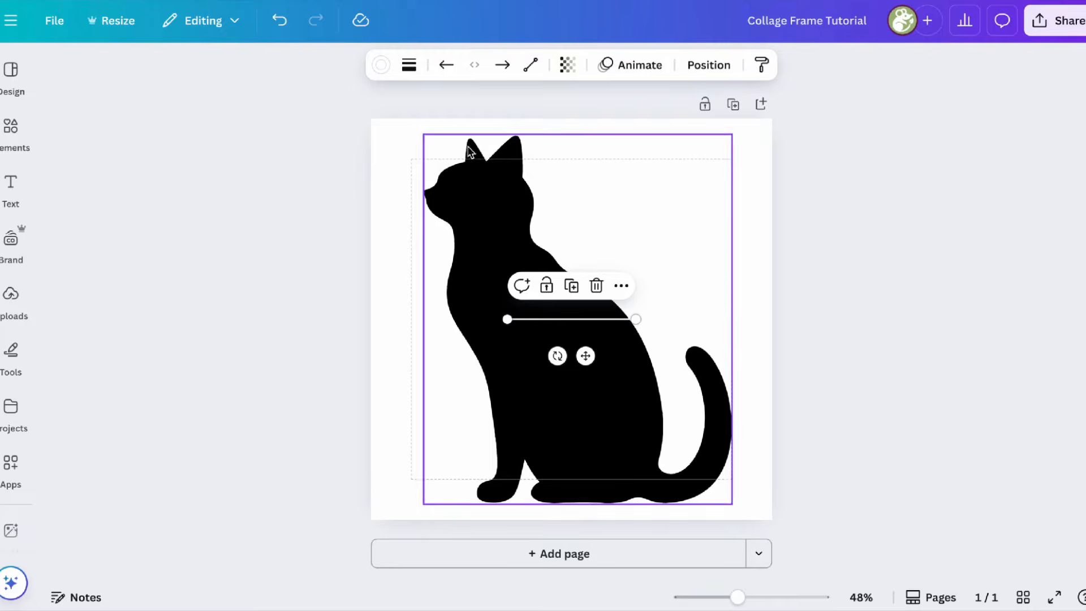
left_click(409, 65)
mouse_move(319, 209)
left_mouse_down()
mouse_move(517, 192)
mouse_move(439, 206)
mouse_move(323, 204)
left_mouse_up()
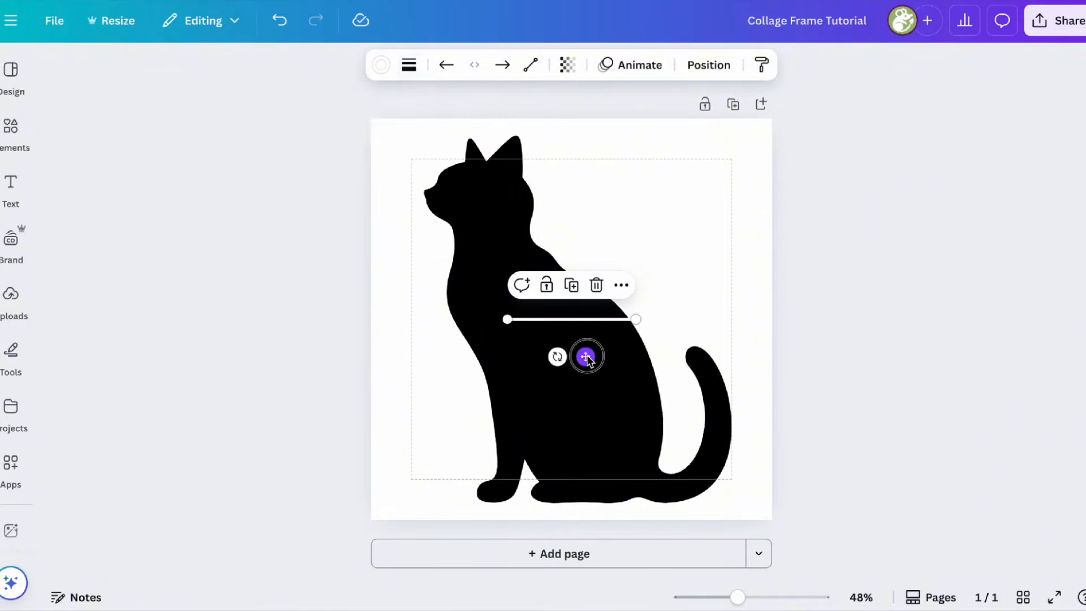
mouse_move(584, 358)
left_mouse_down()
mouse_move(490, 246)
mouse_move(480, 199)
mouse_move(500, 268)
left_mouse_up()
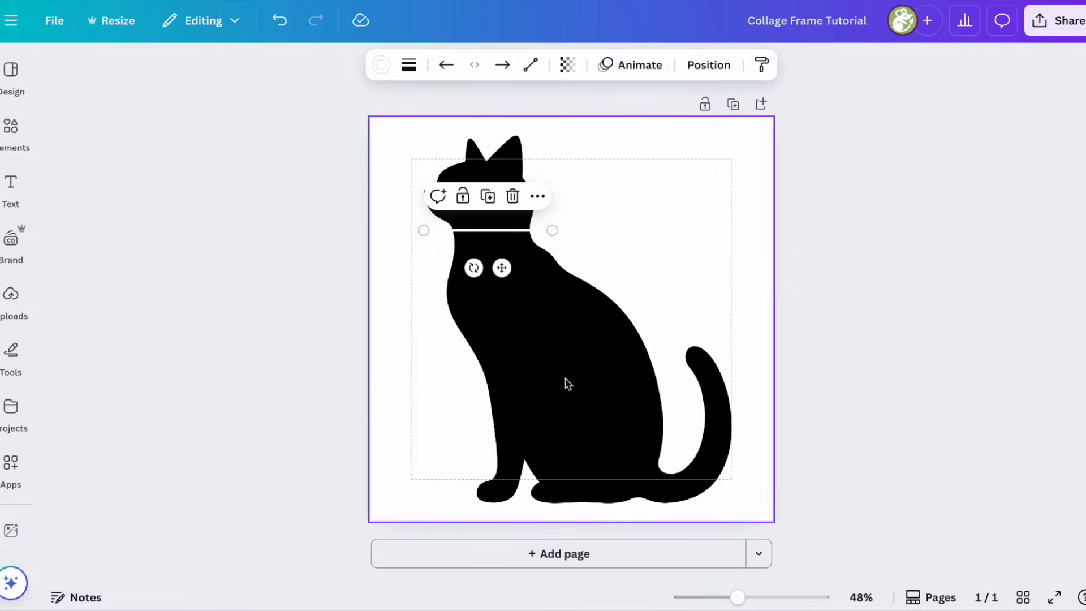
Duplicate the neck line twice to divide the chest and mid-body, lengthening the copies past the silhouette's edges.
left_click(487, 196)
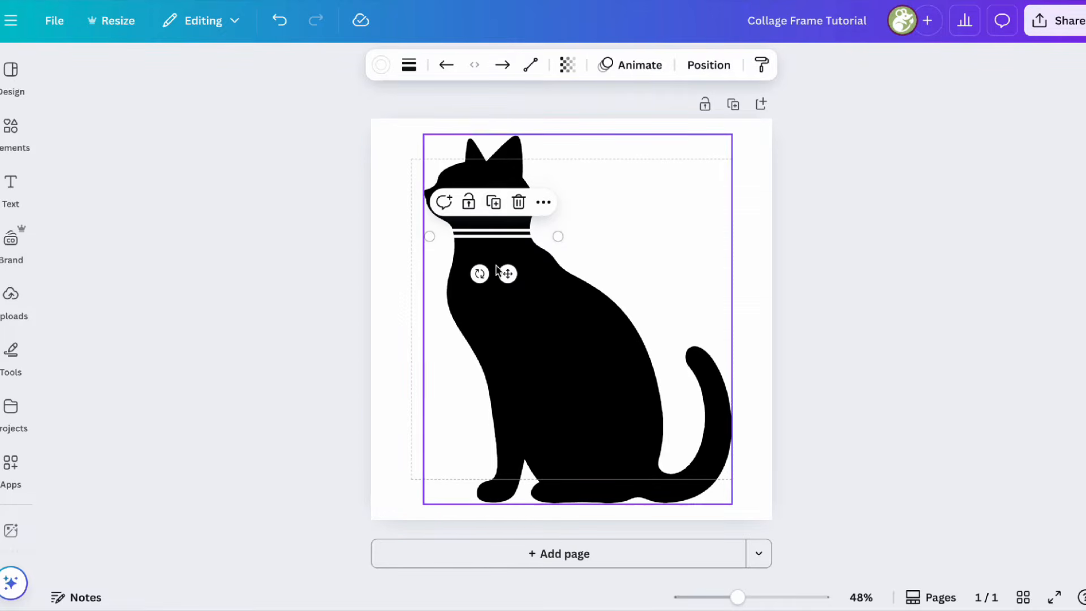
left_click_drag(508, 274, 577, 331)
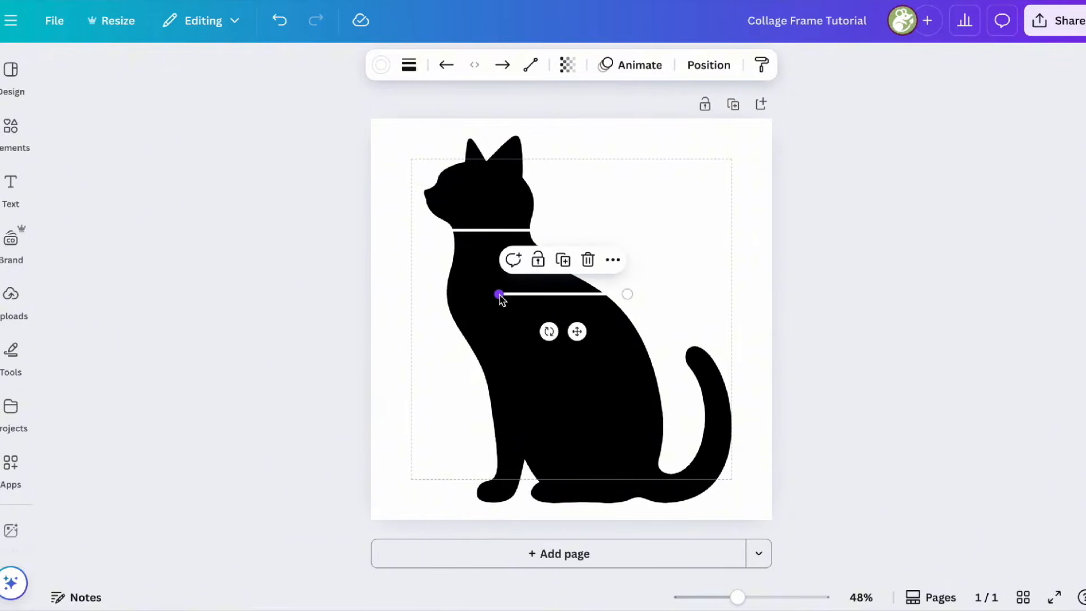
left_click_drag(499, 294, 426, 292)
left_click(526, 258)
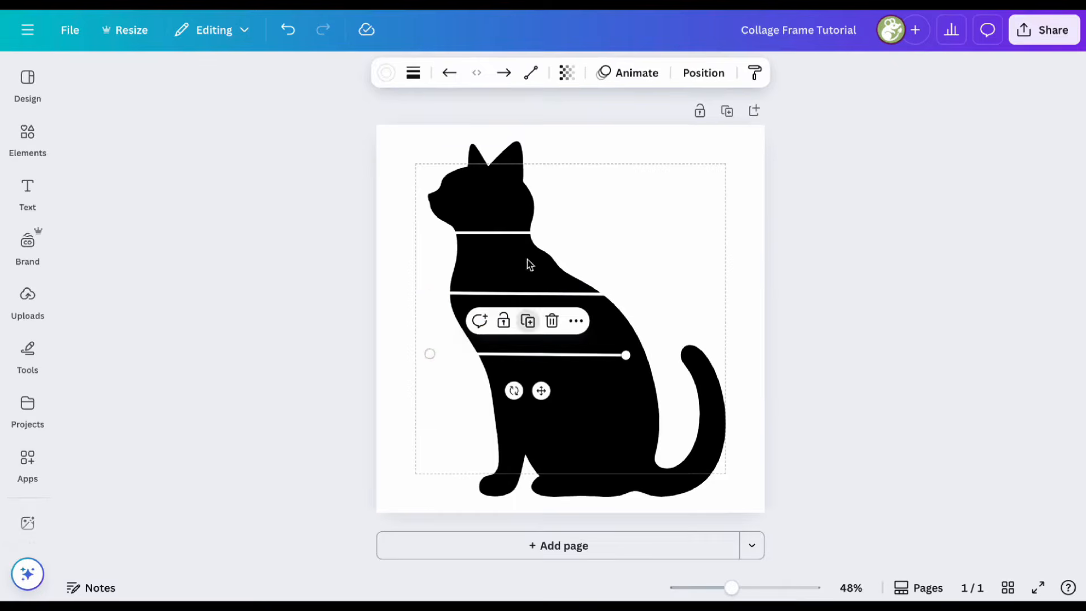
left_click_drag(629, 357, 668, 356)
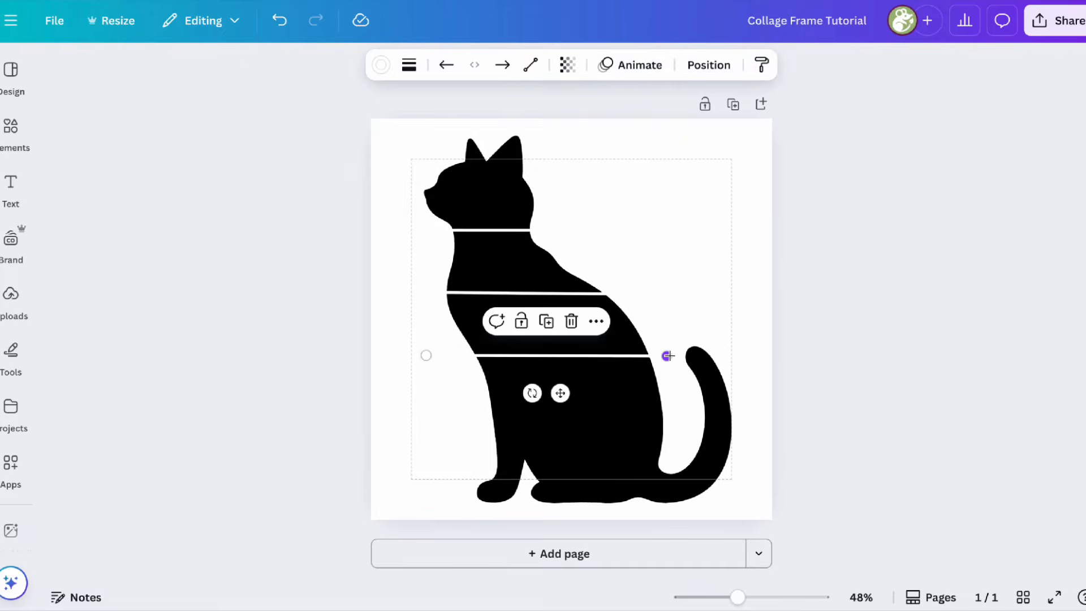
Duplicate the mid-body line twice down the lower body, placing the lowest copy just above the gap between the legs.
left_click(546, 322)
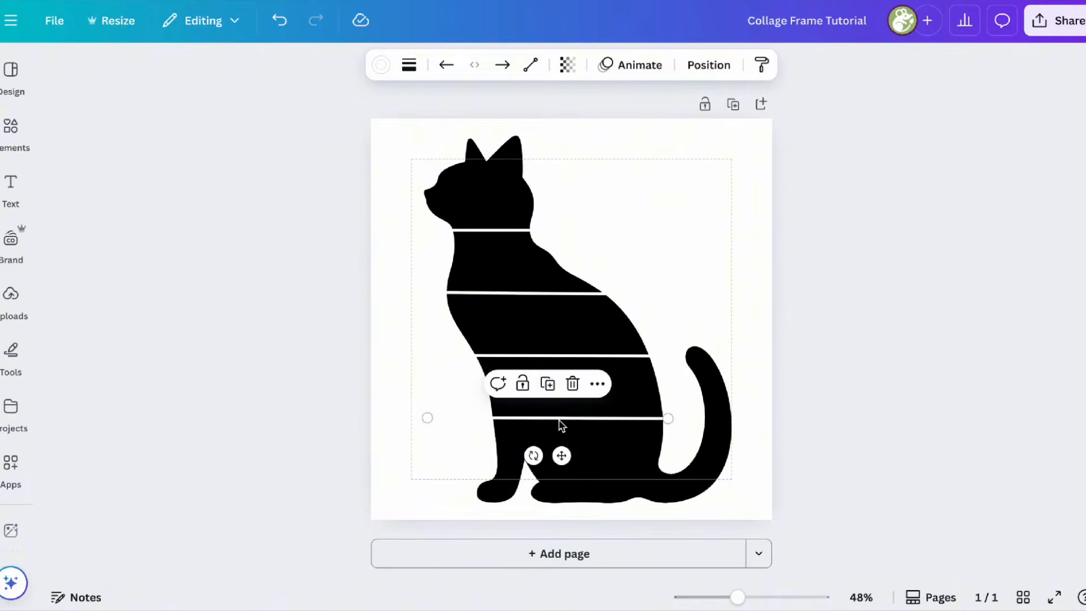
left_click(547, 383)
left_click(644, 420)
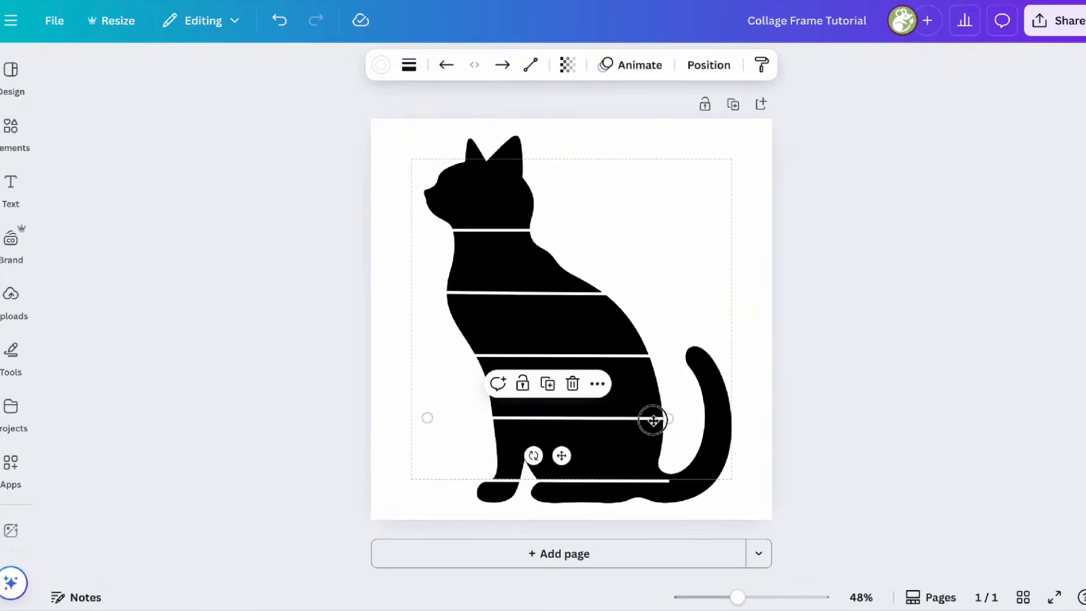
left_click(626, 480)
left_click_drag(626, 480, 648, 457)
left_click(752, 274)
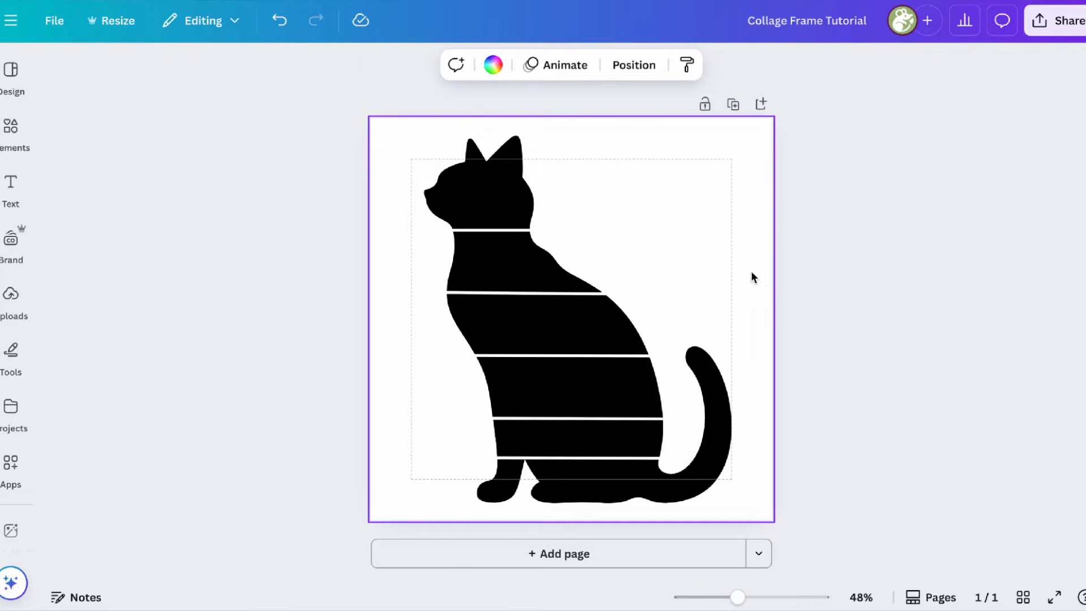
Duplicate a lower-body line, shorten it, and place it horizontally across the cat's tail.
left_click(624, 423)
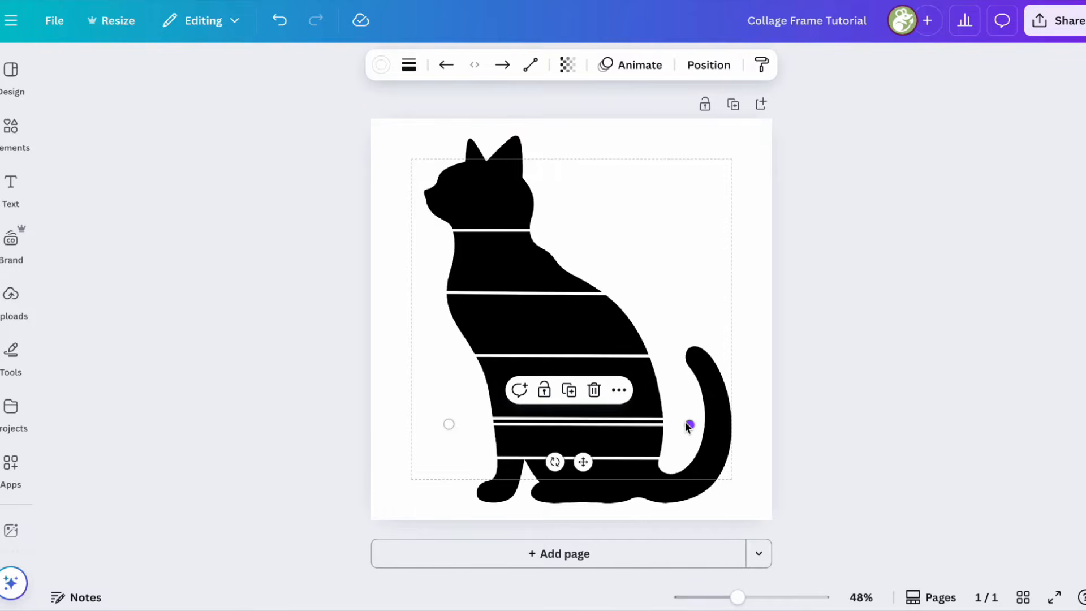
left_click_drag(688, 425, 502, 423)
left_click_drag(491, 461, 729, 464)
left_click(630, 178)
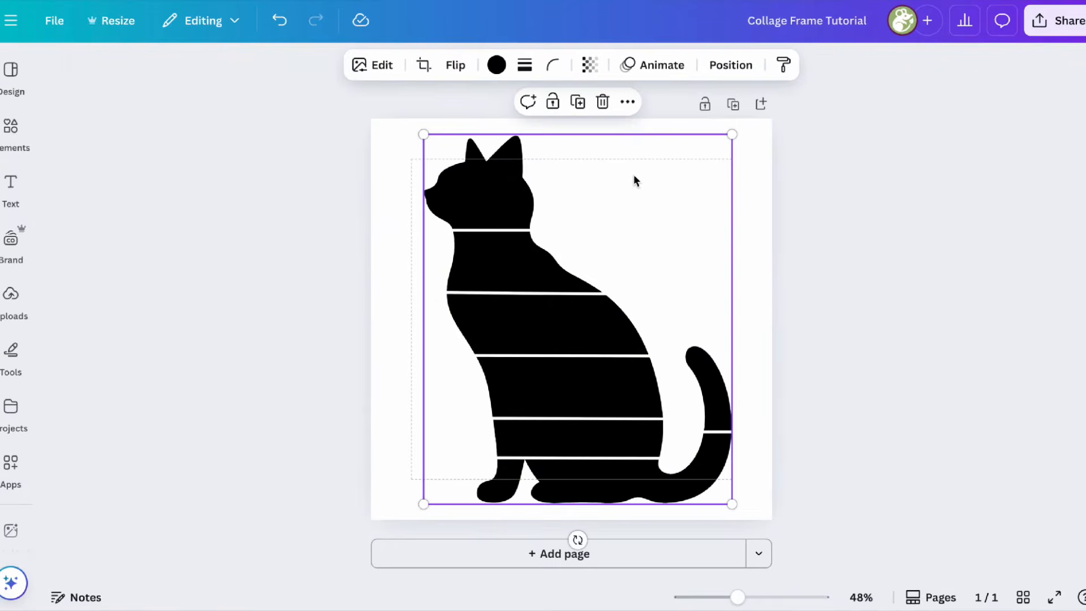
Duplicate the chest line, rotate it to vertical, and stretch it from between the ears down through the front of the body.
left_click(560, 294)
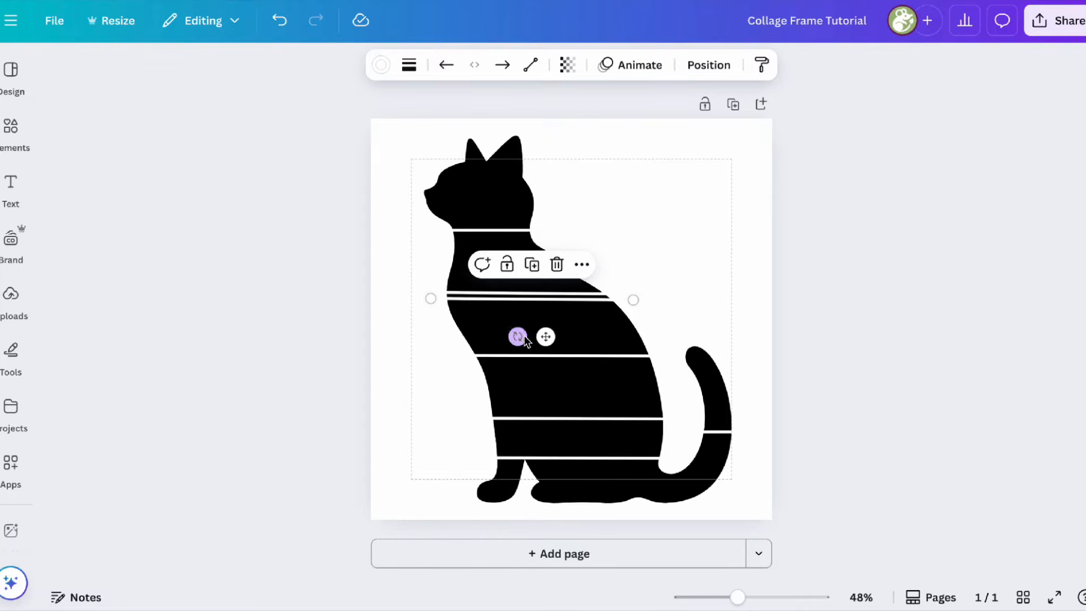
left_click_drag(511, 330, 647, 310)
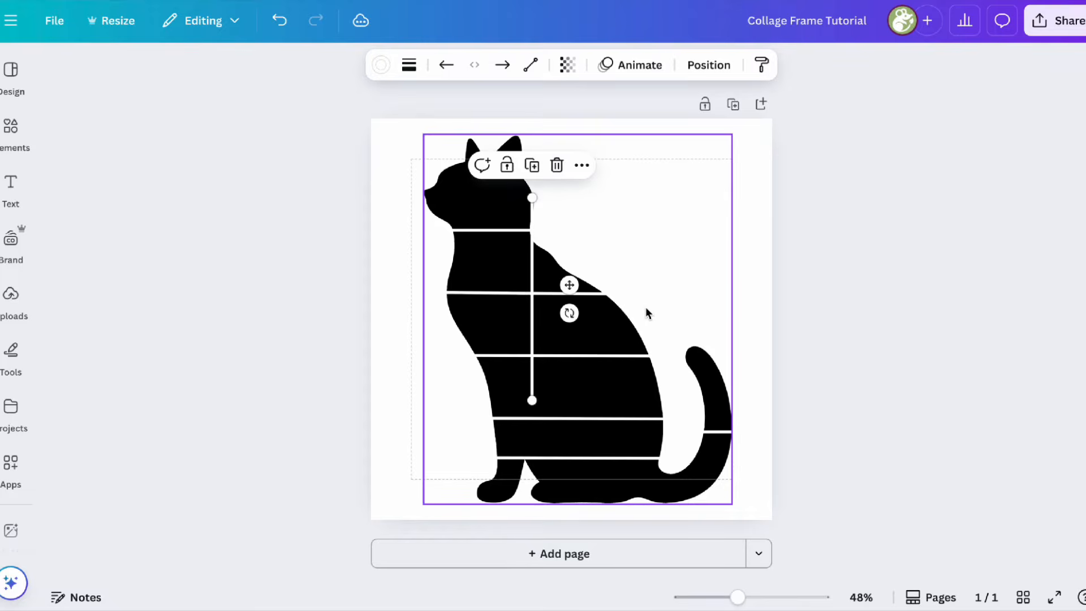
left_click_drag(571, 288, 525, 218)
left_click_drag(487, 330, 487, 413)
Duplicate the vertical line and position the copy through the rear body, from the end of the chest line down past the base.
left_click(488, 447)
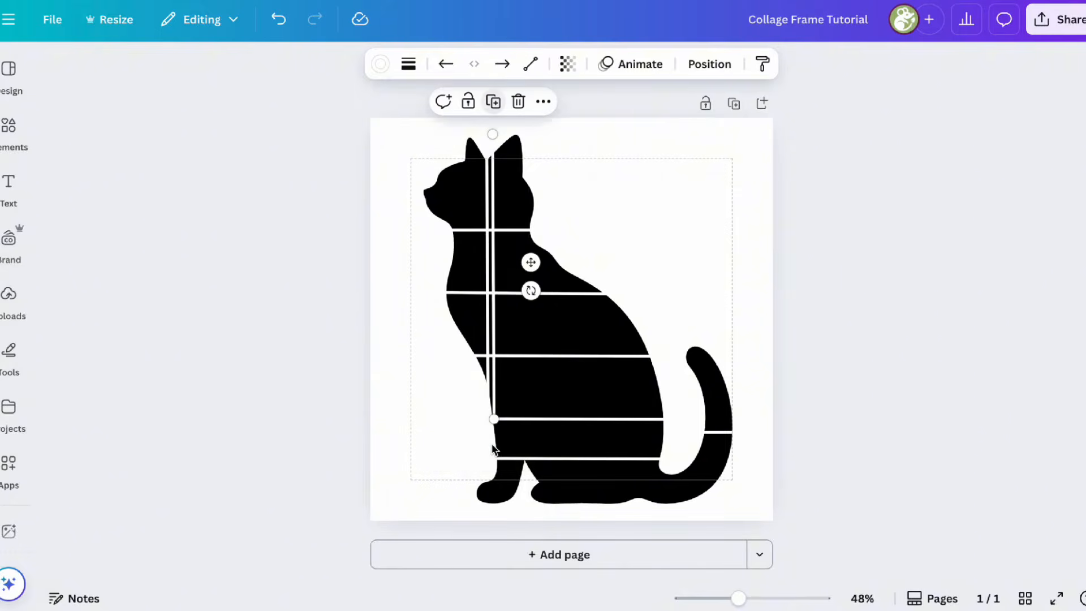
left_click_drag(533, 262, 617, 378)
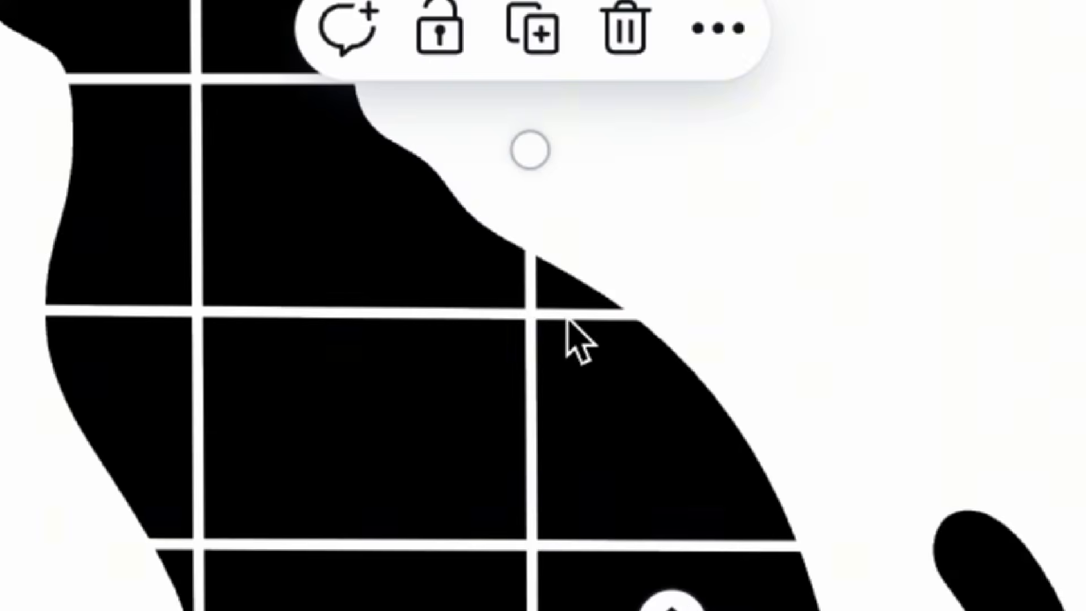
left_click_drag(678, 610, 642, 381)
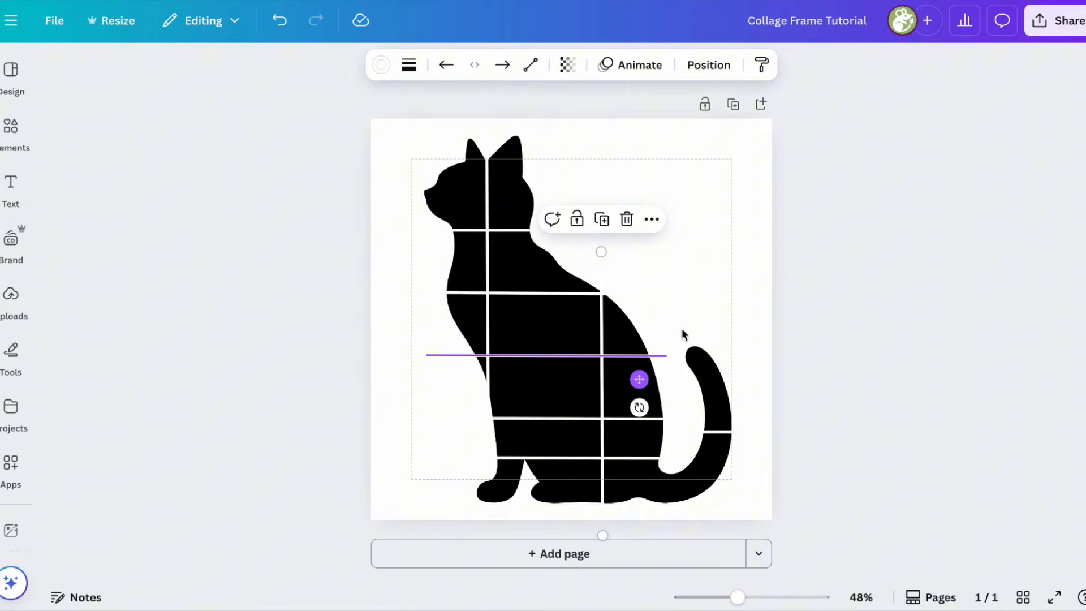
left_click(700, 295)
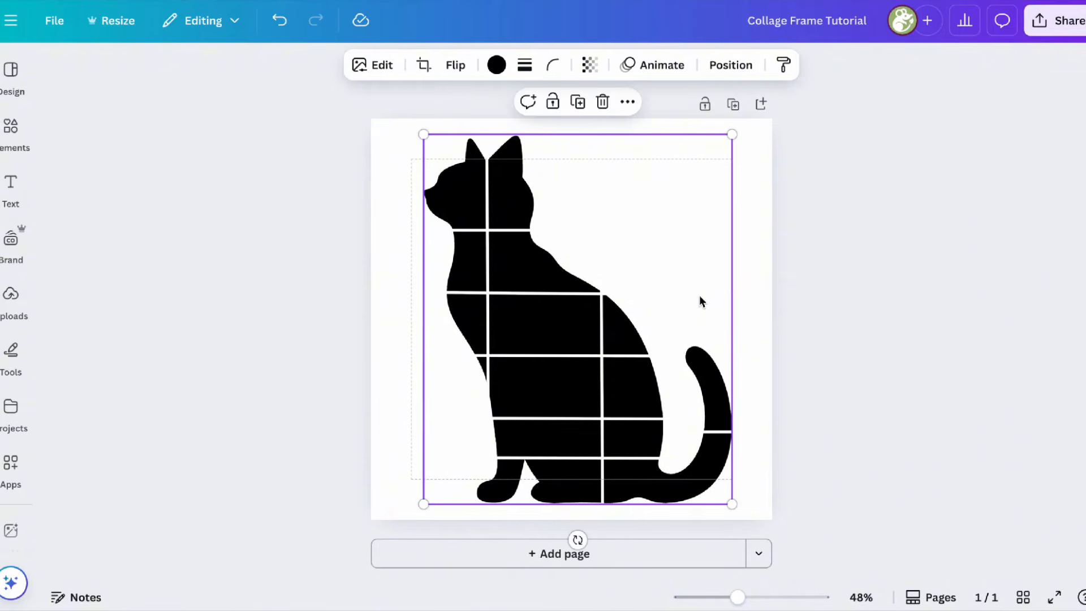
Duplicate the front vertical line and place the copy midway between the two vertical lines, ending at the lowest horizontal line.
left_click(493, 270)
key("ctrl+d")
left_click_drag(531, 262, 580, 297)
left_click(708, 226)
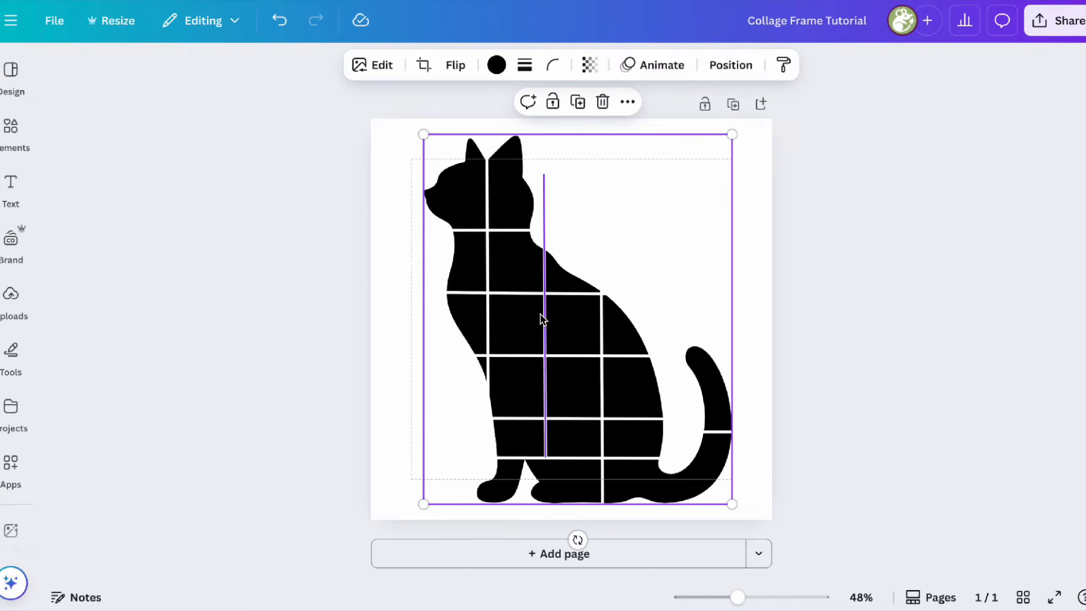
Add another copy of the vertical line, shorten it, and place it in the bottom section beside the legs.
key("ctrl+v")
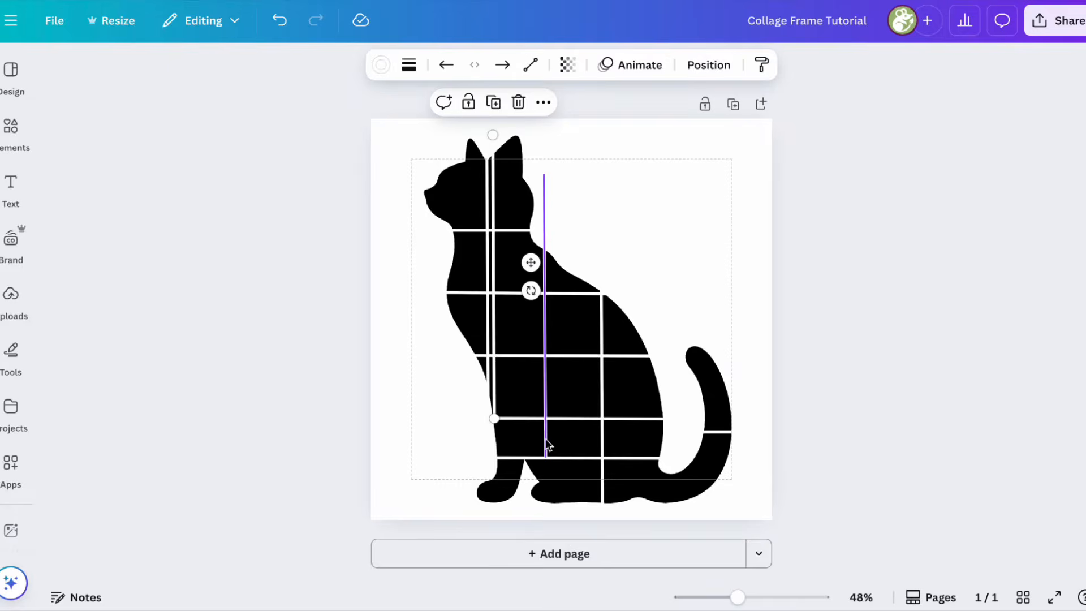
left_click_drag(530, 262, 663, 262)
left_click_drag(626, 137, 624, 321)
left_click_drag(660, 357, 602, 488)
Shorten the rear vertical line to end at the lowest horizontal line, and duplicate the short bottom line closer to the tail.
left_click(603, 473)
left_click_drag(602, 535, 601, 457)
left_click(569, 477)
key("ctrl+d")
left_click_drag(613, 498, 660, 496)
left_click(822, 442)
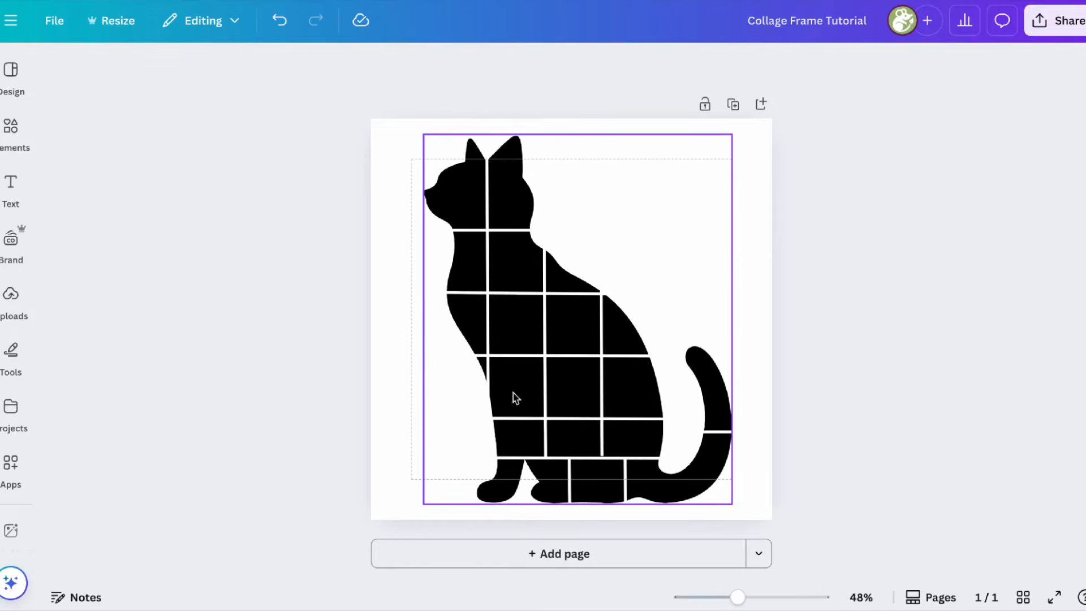
Shorten the horizontal line through the middle of the body so it starts at the front vertical line, and check the cut.
left_click(481, 370)
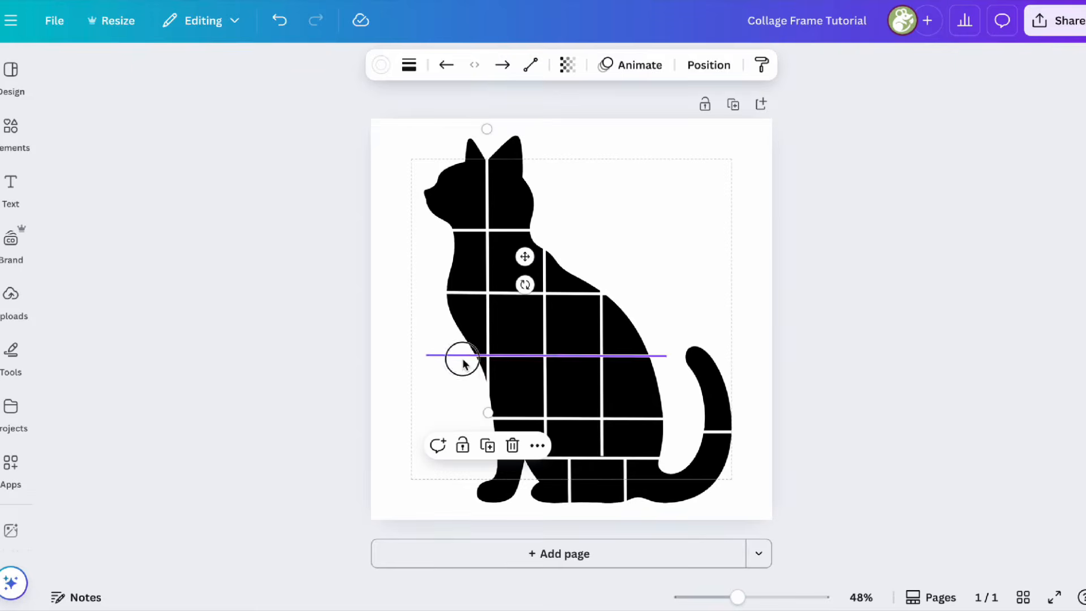
left_click(460, 357)
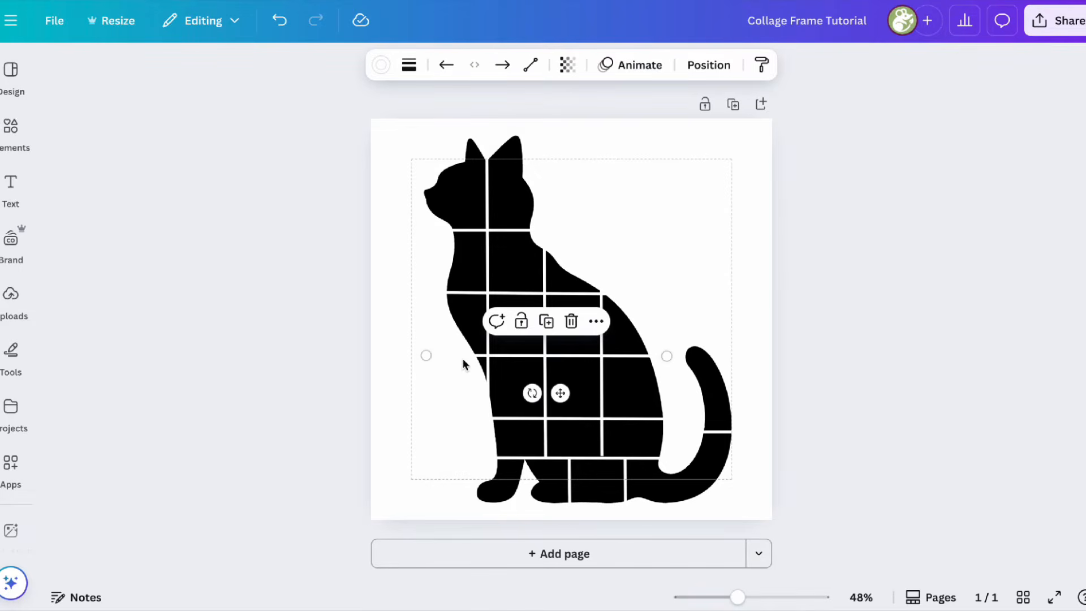
left_click_drag(426, 356, 489, 356)
left_click(412, 364)
scroll(413, 363, "up", 5)
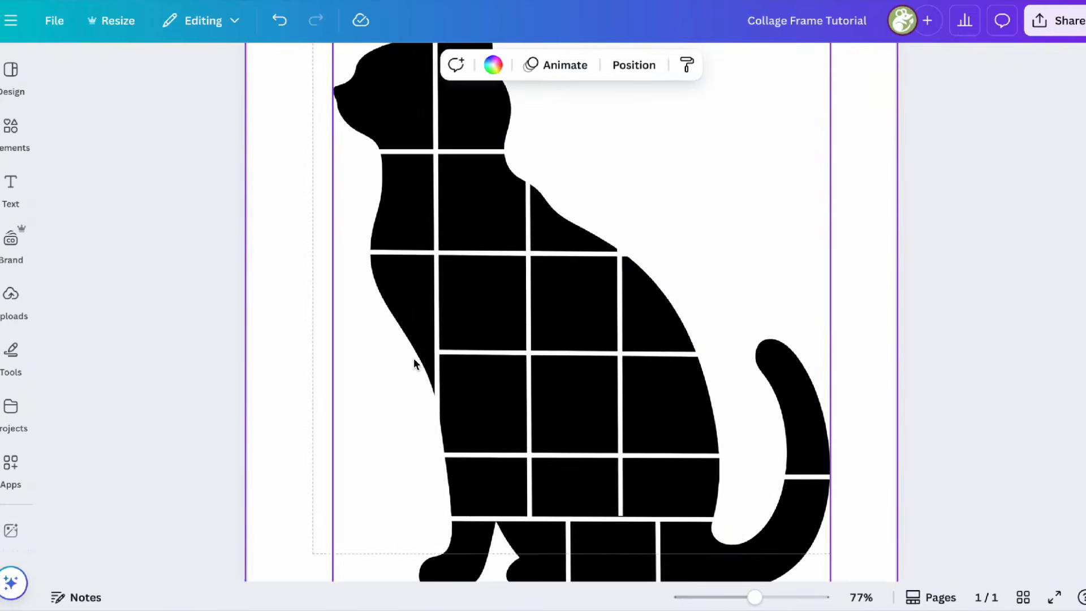
scroll(414, 363, "down", 3)
scroll(413, 364, "down", 2)
left_click(641, 47)
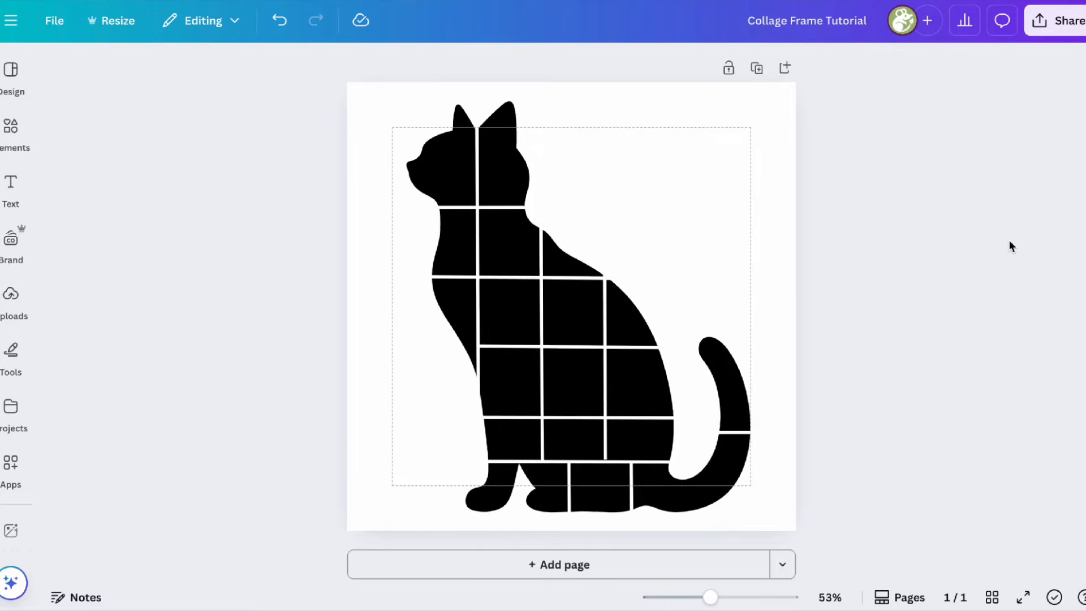
Download the divided cat design as a PNG file.
left_click(1031, 30)
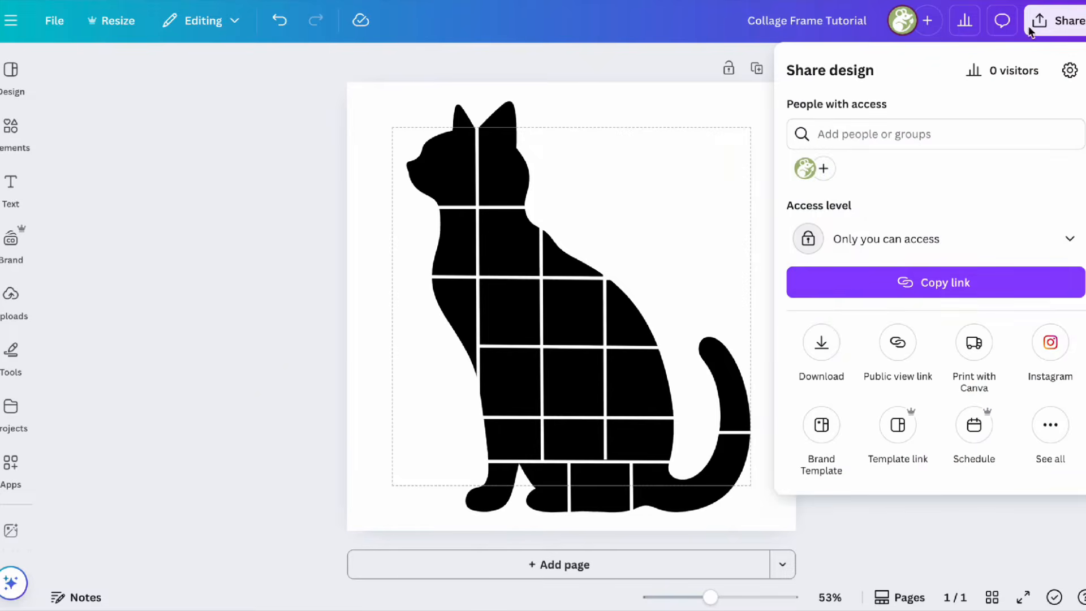
left_click(823, 342)
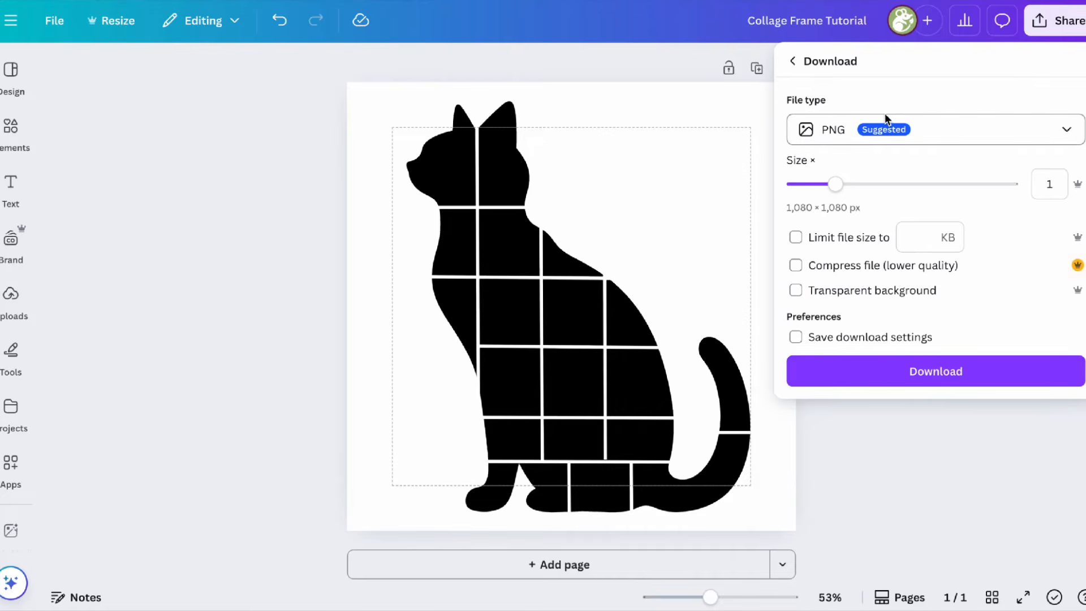
left_click(881, 371)
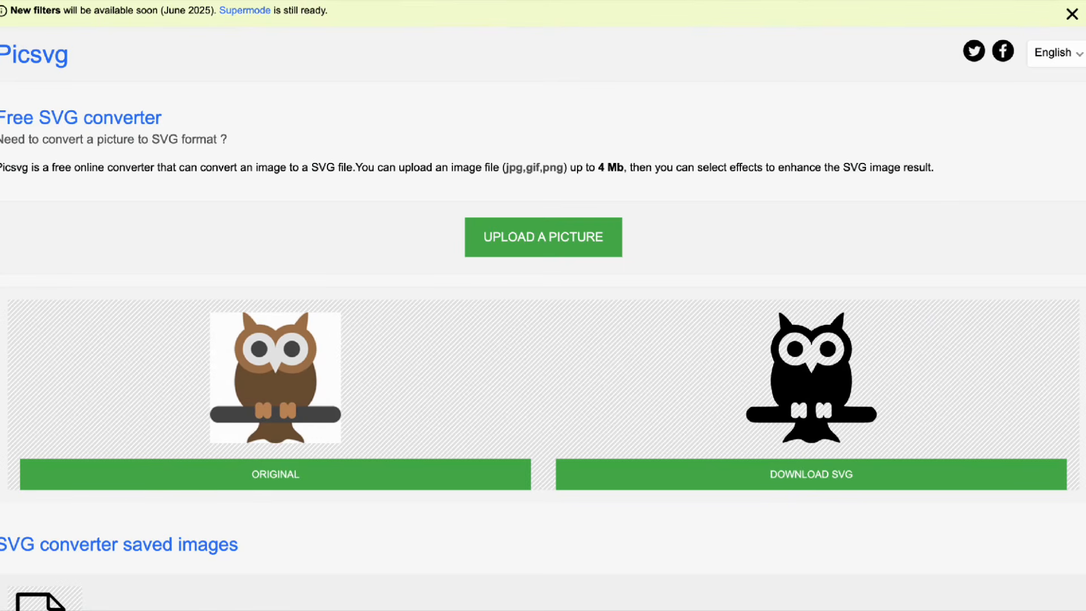
In Picsvg, upload Collage Frame Tutorial (1).png from the Downloads folder for conversion to SVG.
left_click(536, 237)
left_click(529, 200)
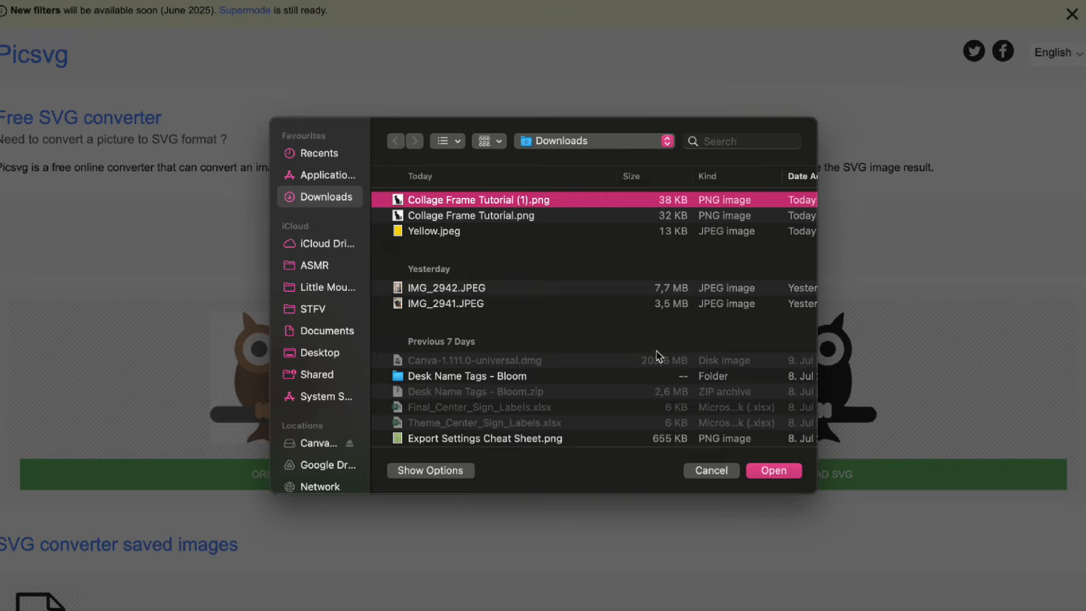
left_click(772, 471)
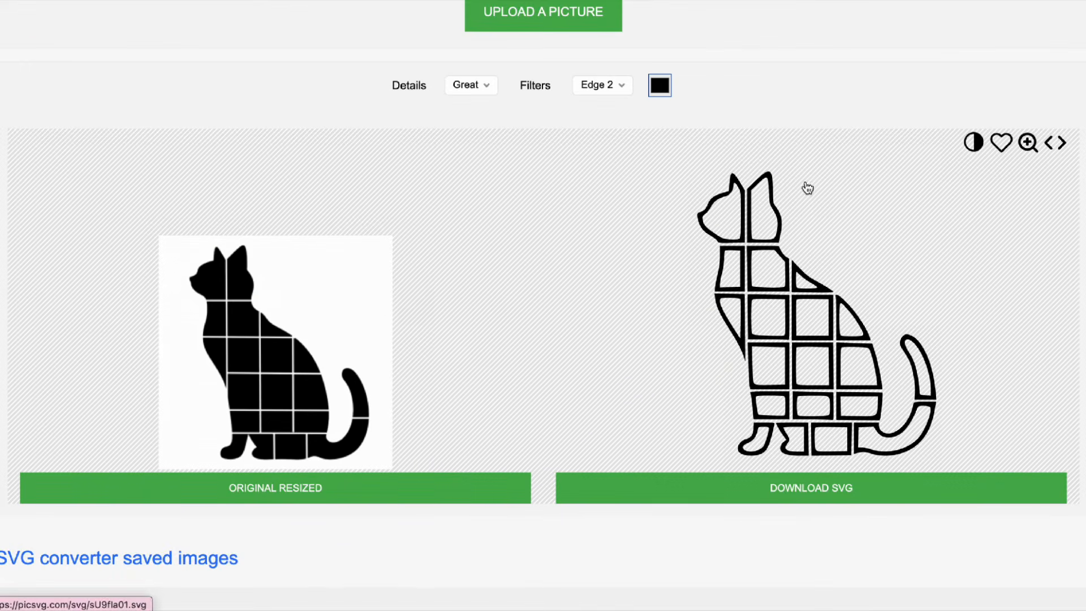
Set the conversion filter to Internal 3 so the cat sections are filled solid.
left_click_drag(393, 85, 436, 91)
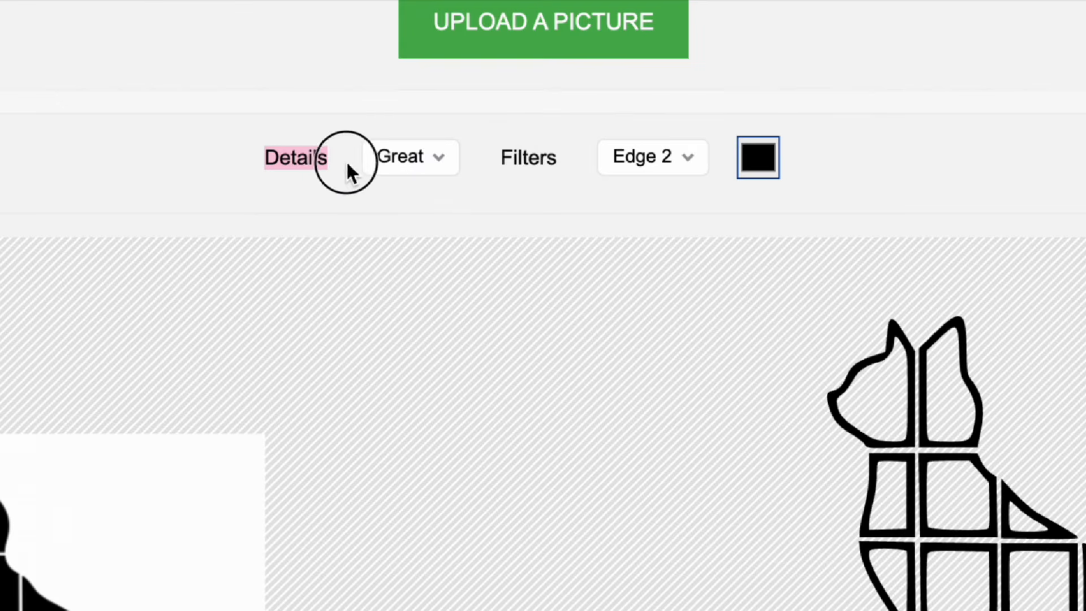
left_click_drag(520, 85, 539, 86)
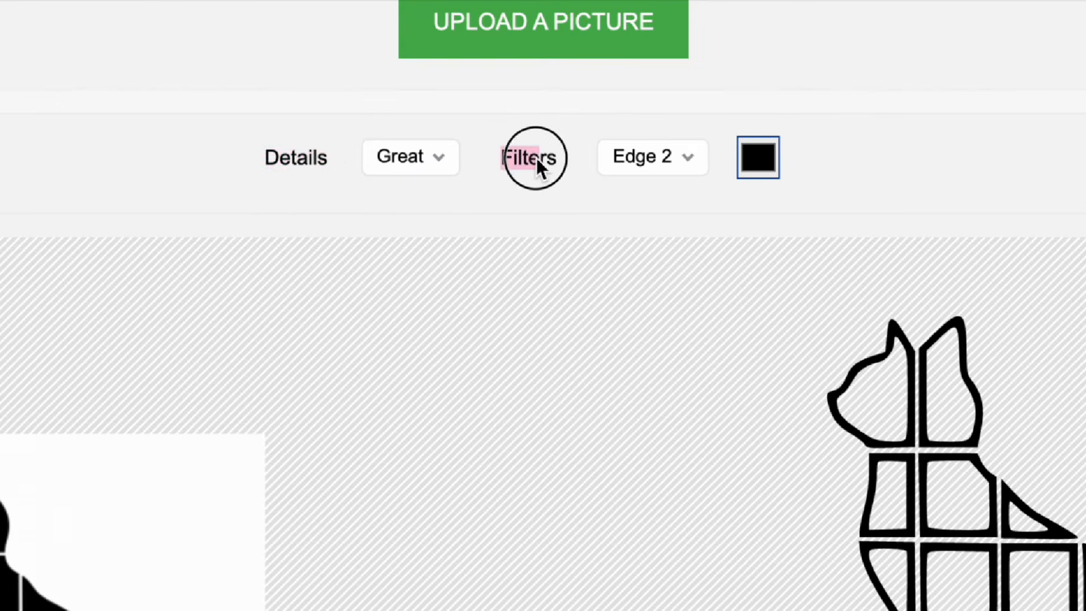
left_click(663, 168)
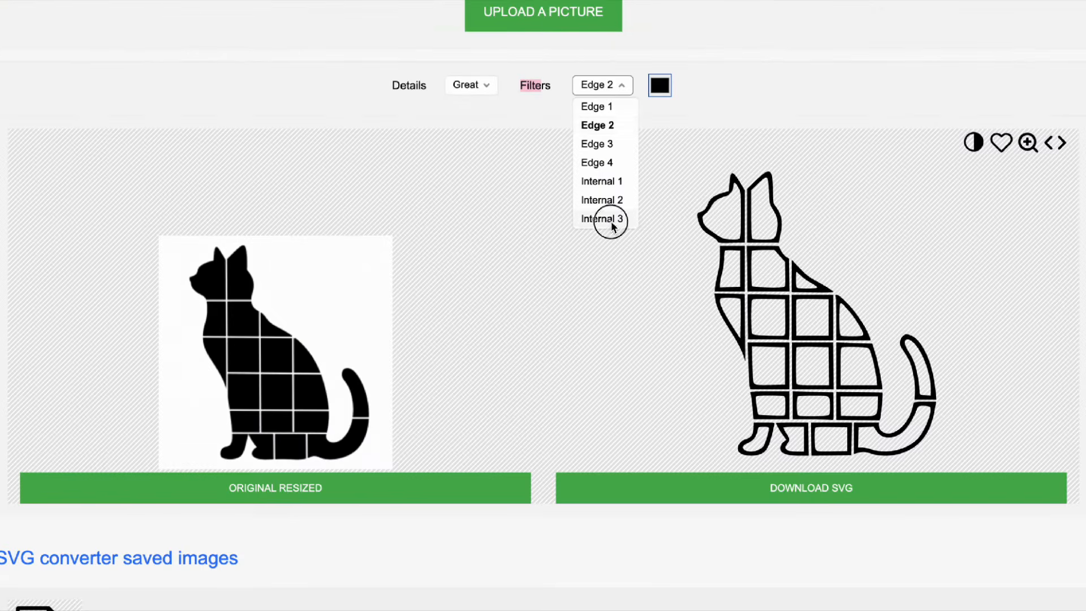
left_click(610, 221)
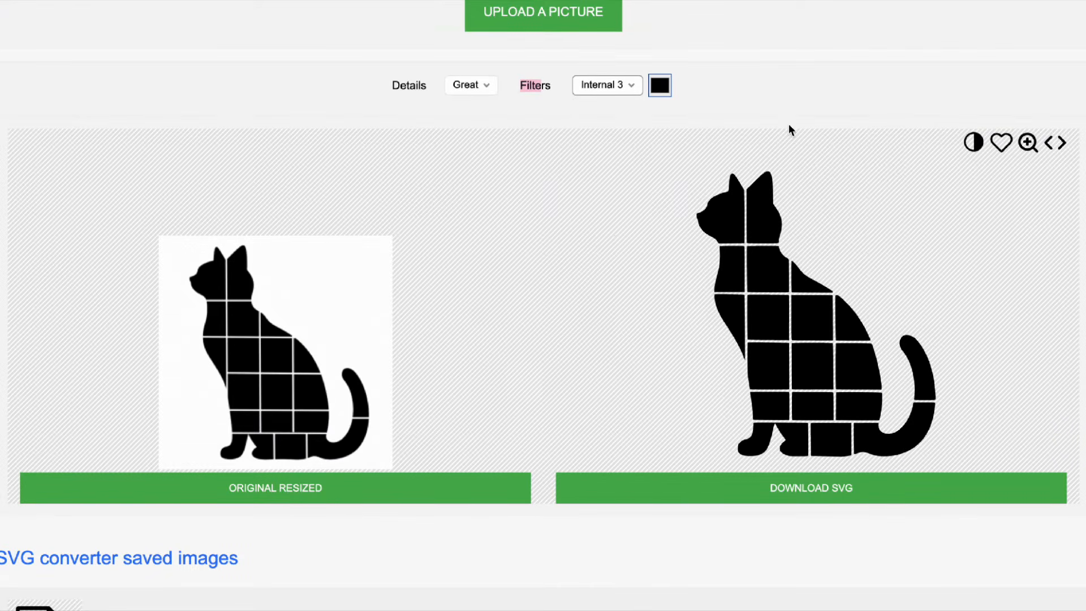
Try the Strong detail level on the converted cat, and return it to Great.
left_click(473, 121)
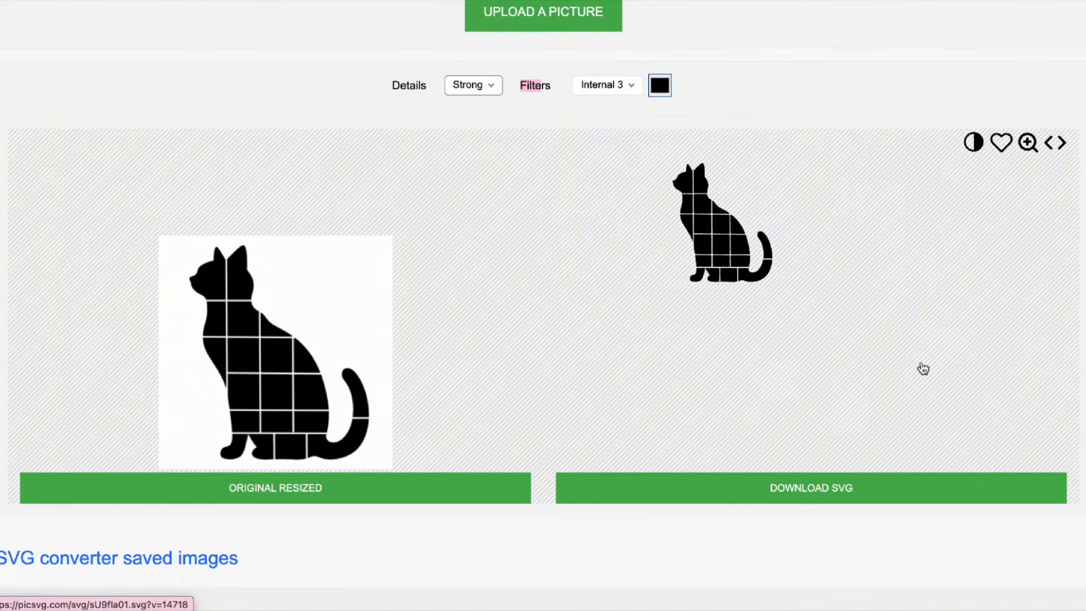
left_click(487, 86)
left_click(466, 108)
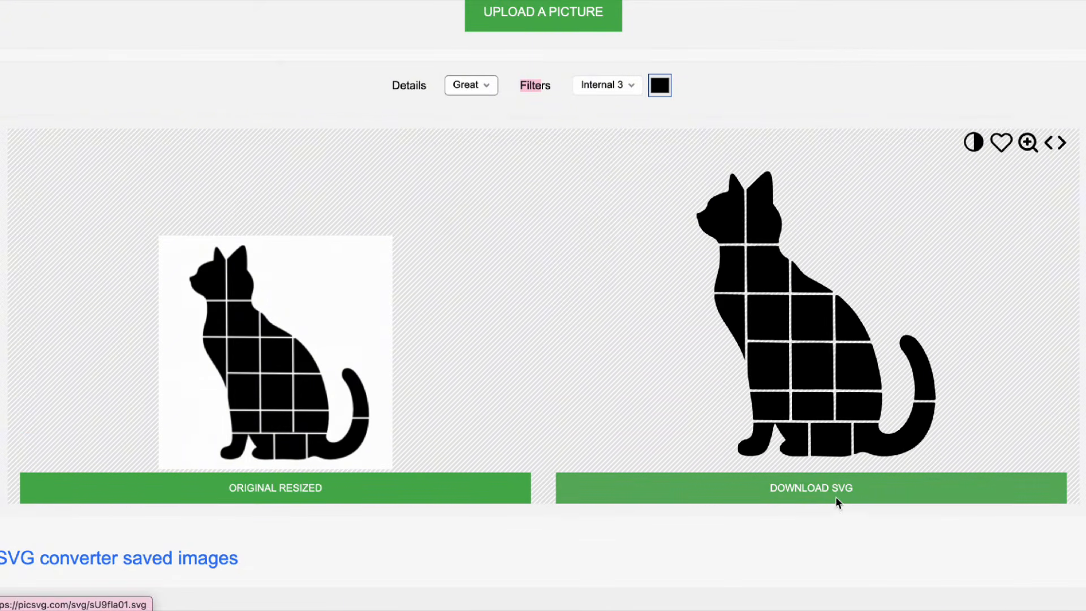
Download the converted cat as an SVG, and open sU9fla01.svg from Downloads in Photopea.
left_click(836, 493)
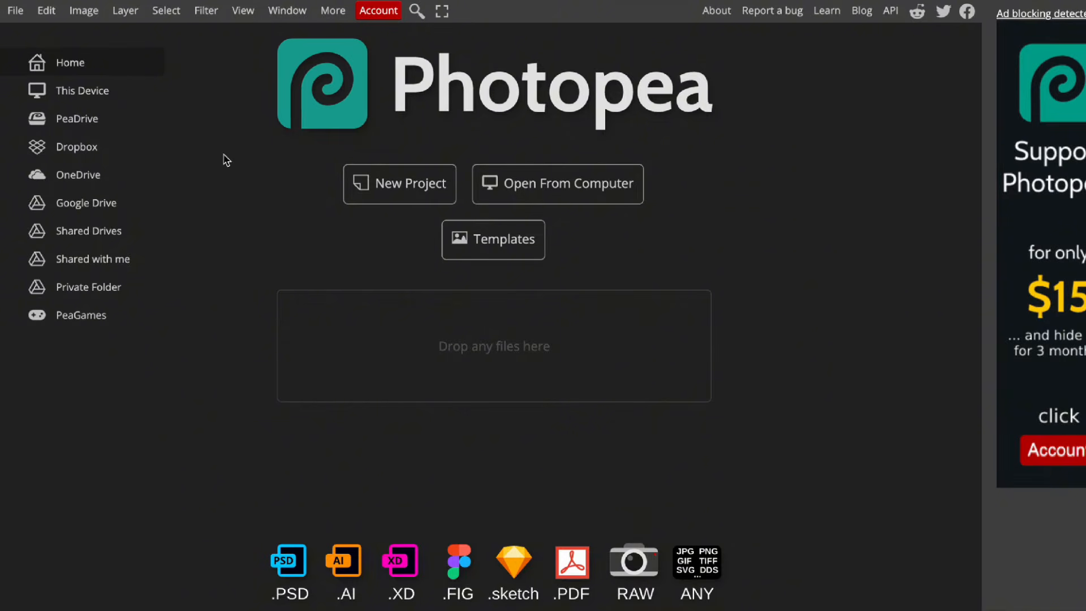
left_click(19, 11)
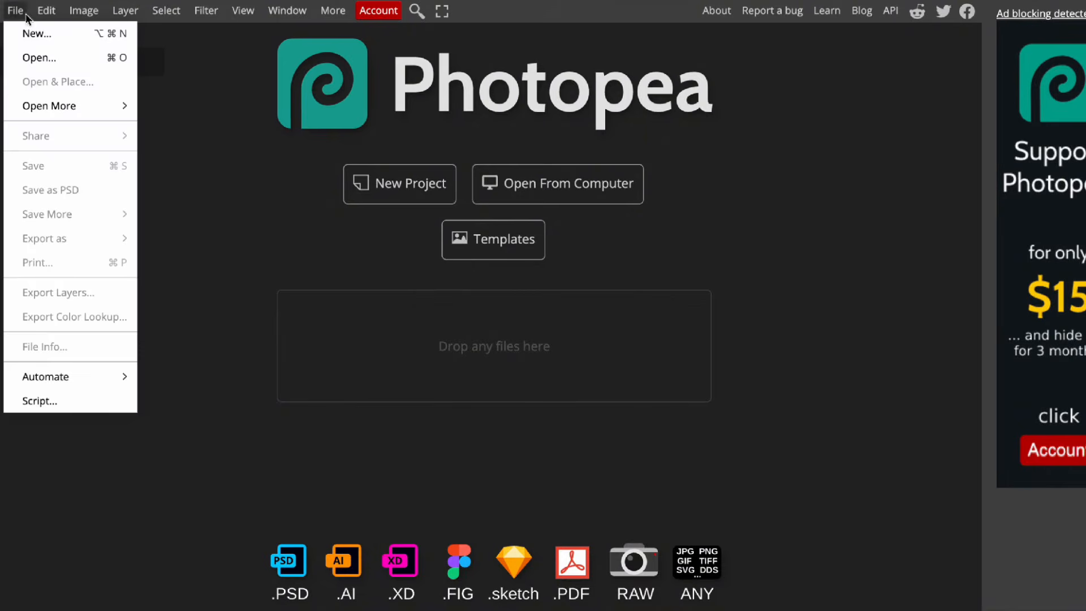
left_click(54, 57)
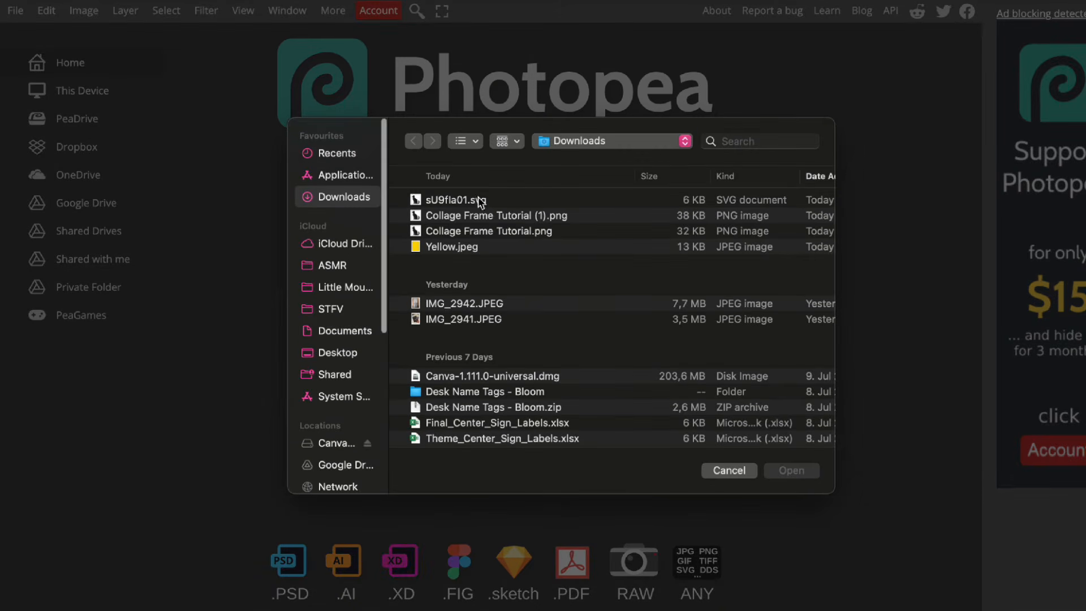
left_click(479, 201)
left_click(789, 470)
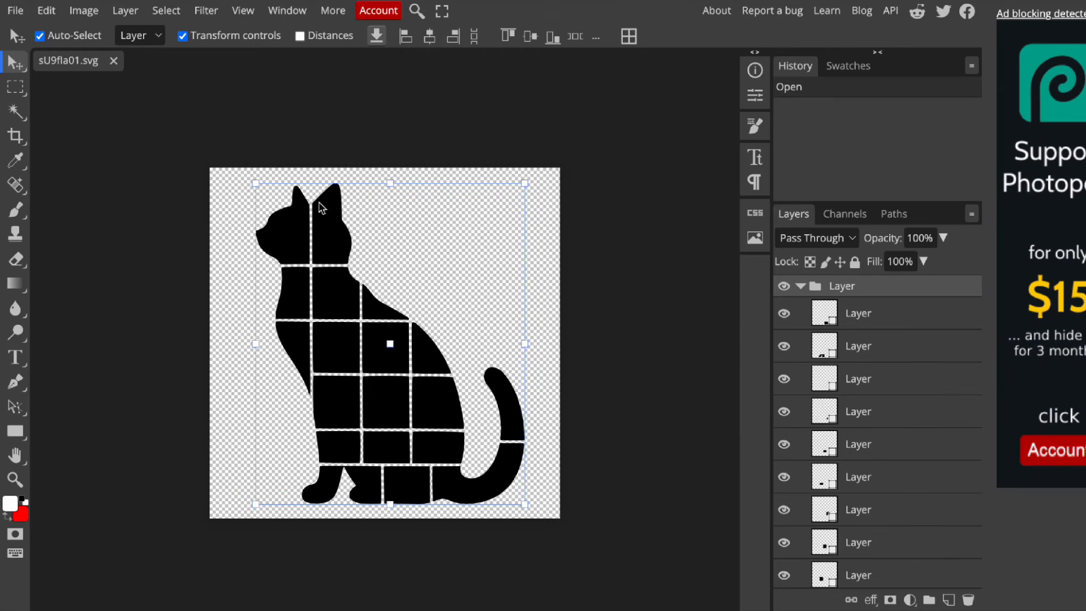
Go through the individual layers to see which section of the cat each one holds.
left_click(684, 331)
left_click(909, 328)
left_click(906, 347)
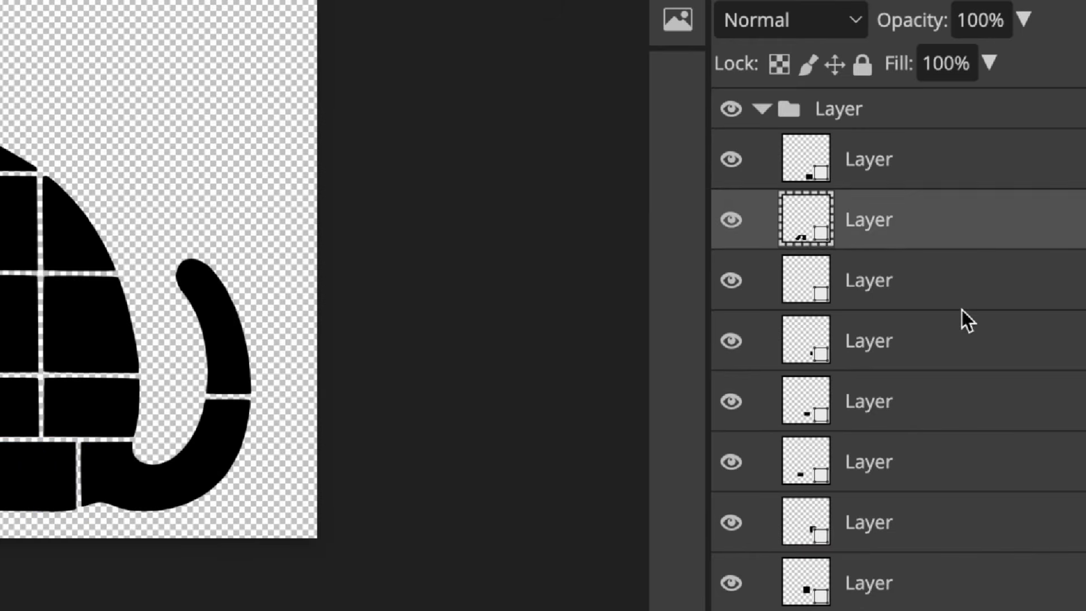
left_click(909, 398)
left_click(909, 439)
left_click(962, 488)
left_click(961, 588)
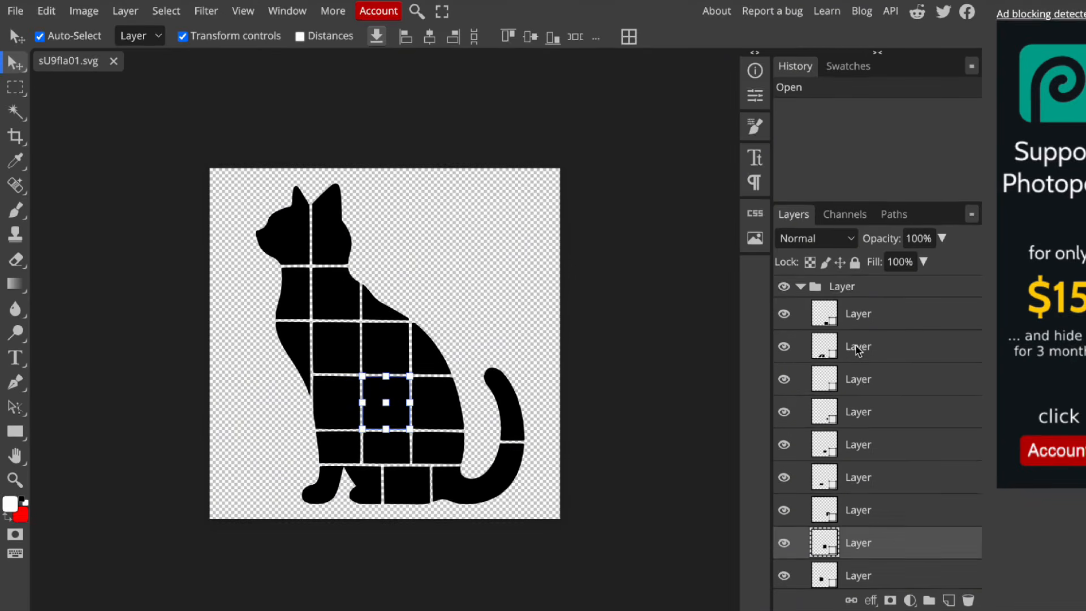
Select the topmost section layer in the group and place Yellow.jpeg above it as a new layer.
left_click(887, 313)
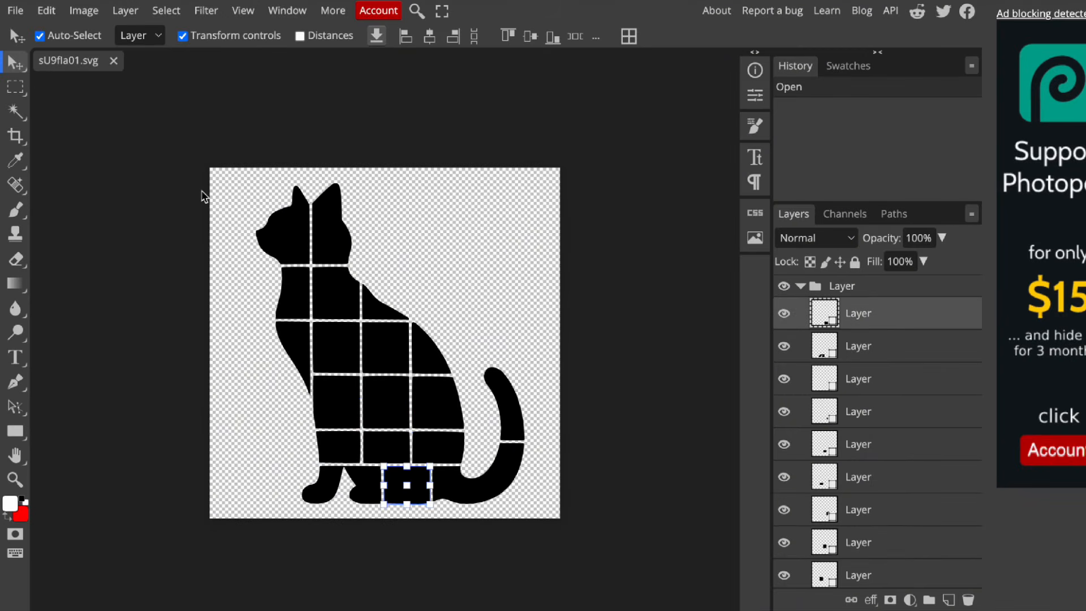
left_click(14, 13)
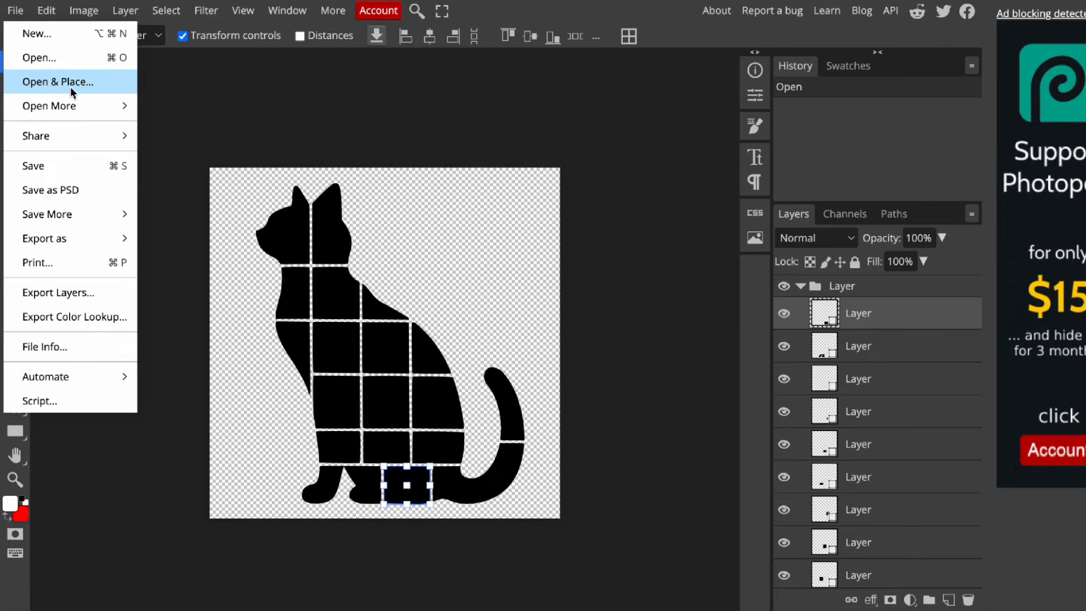
left_click(111, 89)
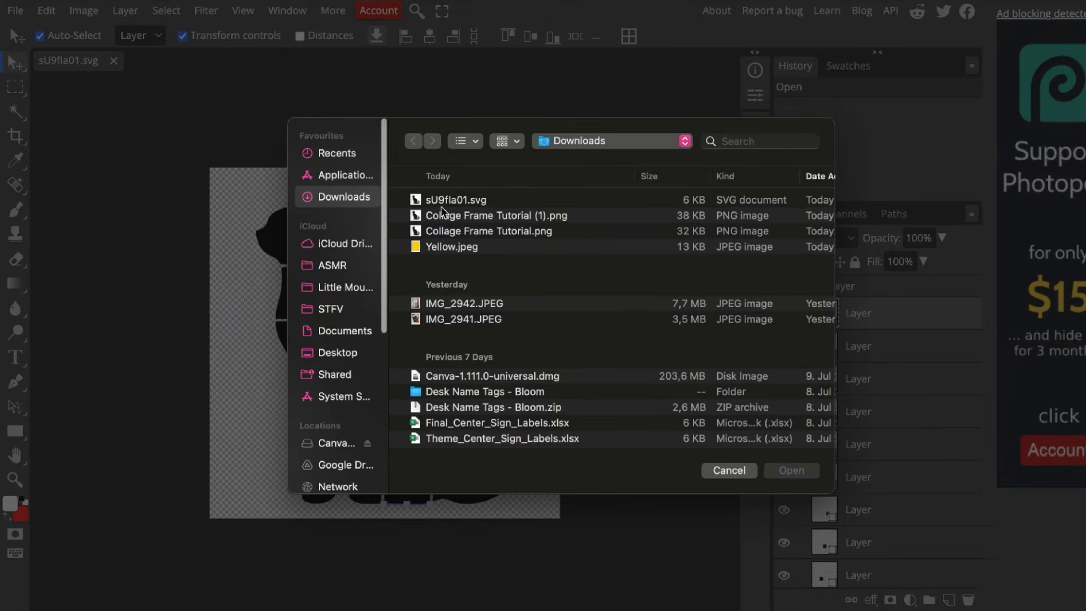
left_click(444, 247)
left_click(791, 470)
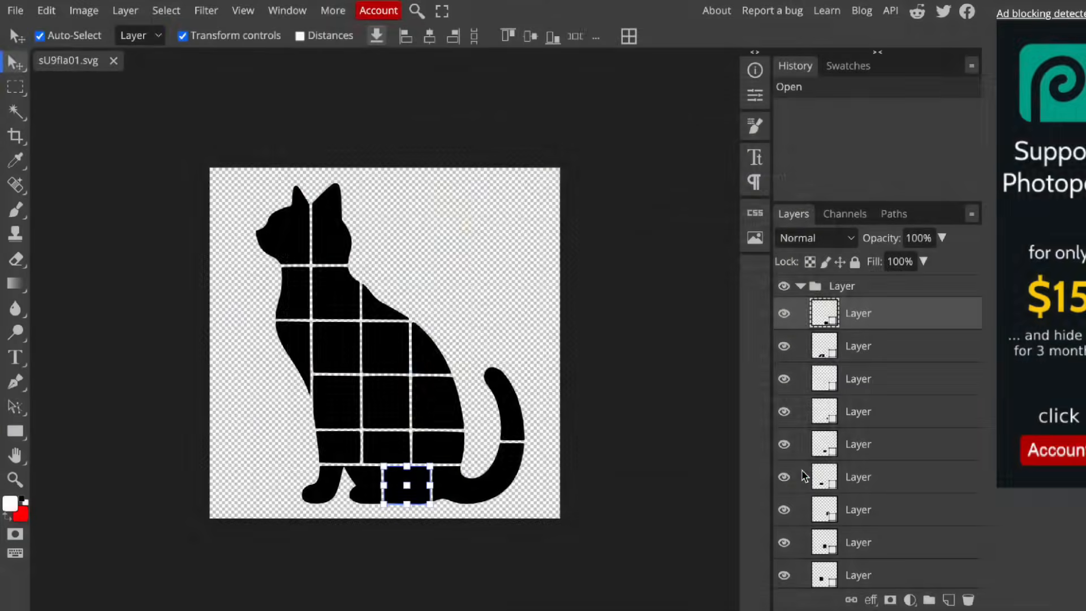
Scale the placed yellow image to 104.17% and centre it on the canvas at X 450 px, Y 450 px.
left_click_drag(518, 182, 594, 150)
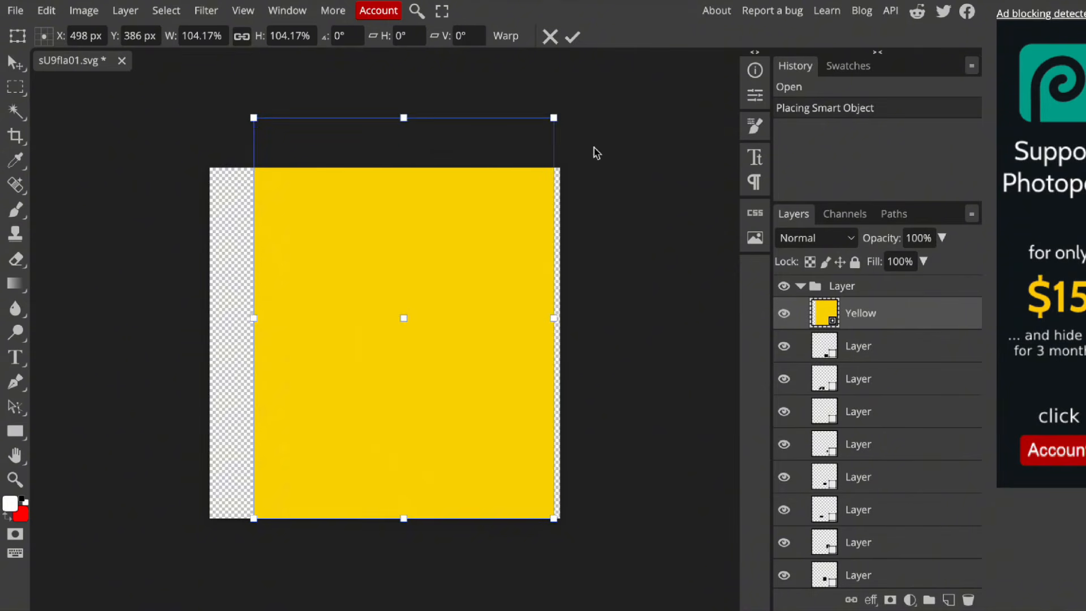
left_click_drag(473, 227, 455, 256)
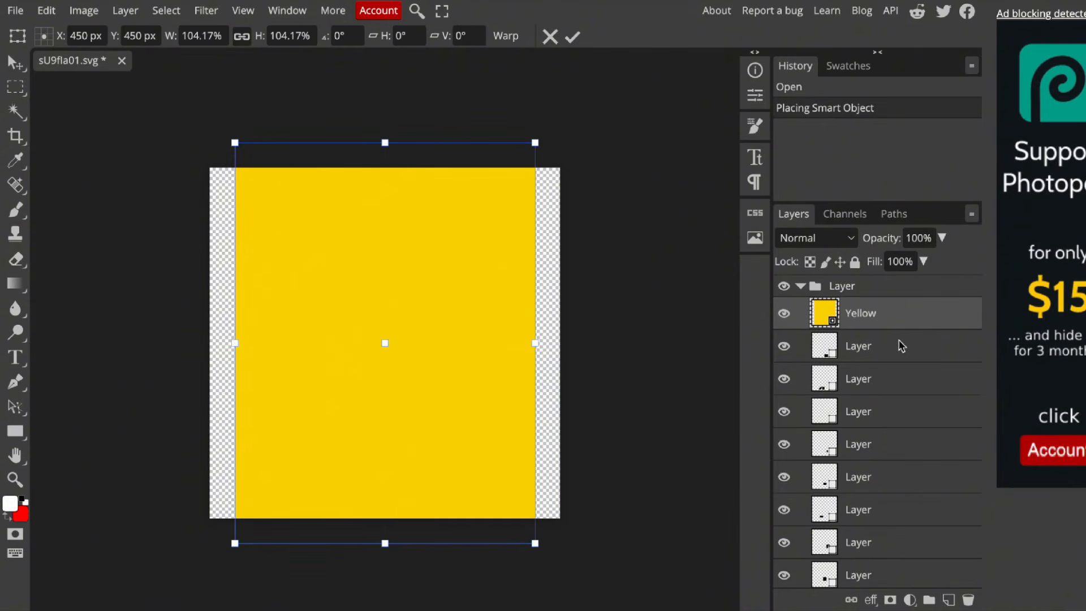
scroll(901, 345, "down", 5)
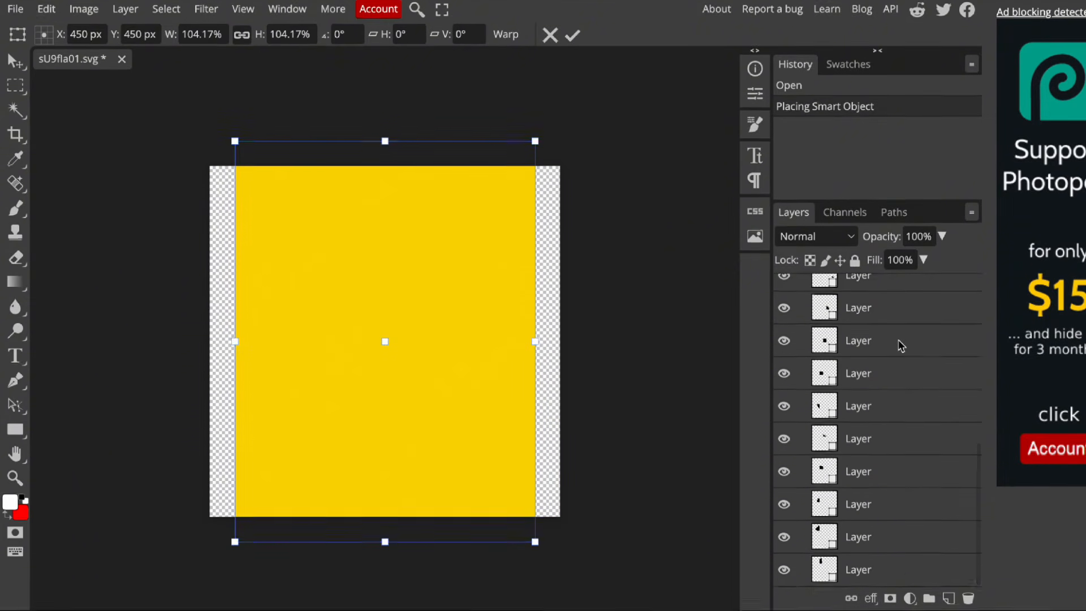
scroll(893, 419, "up", 10)
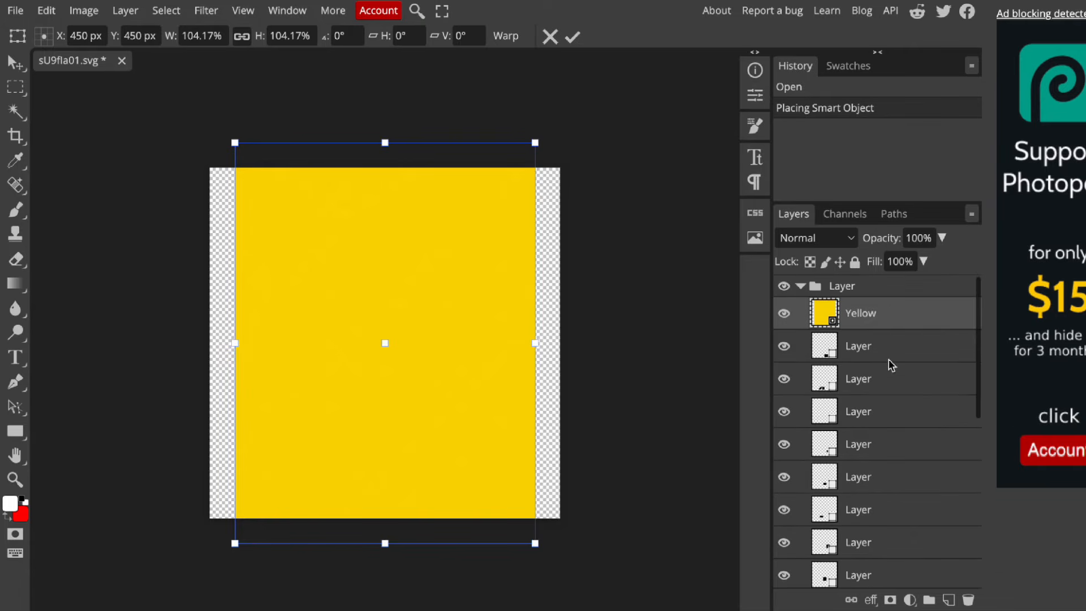
left_click_drag(884, 325, 873, 303)
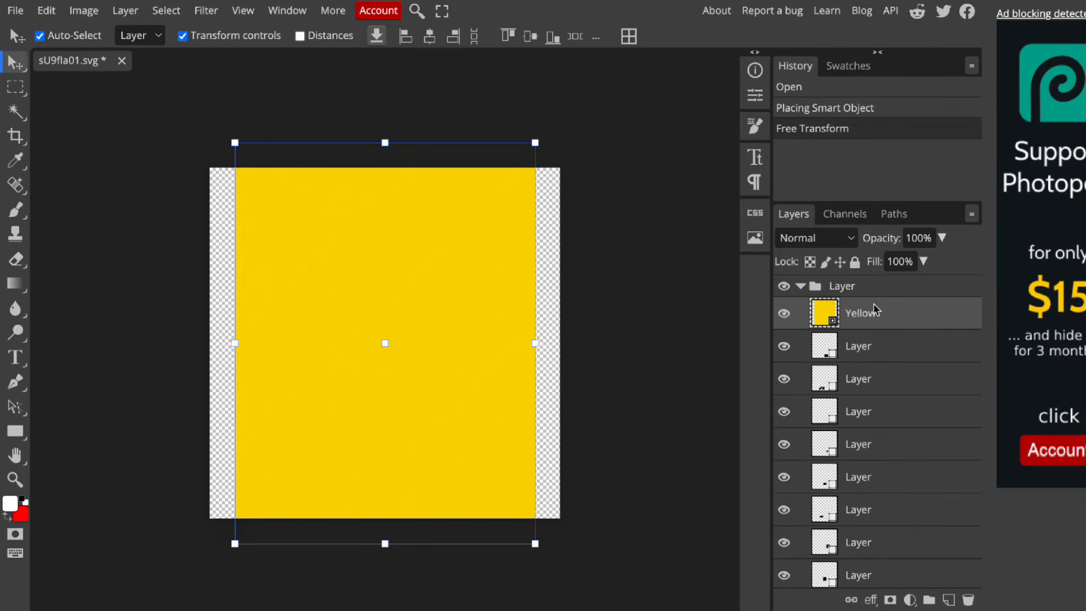
Make the Yellow layer a clipping mask on the layer directly beneath it, the middle section of the cat's base.
right_click(902, 312)
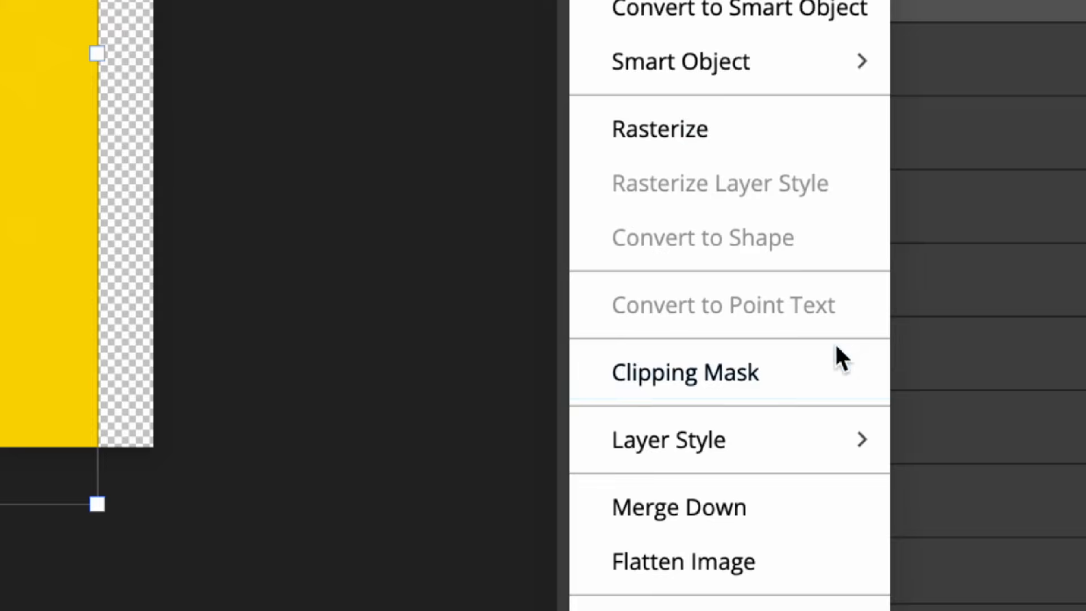
left_click(840, 368)
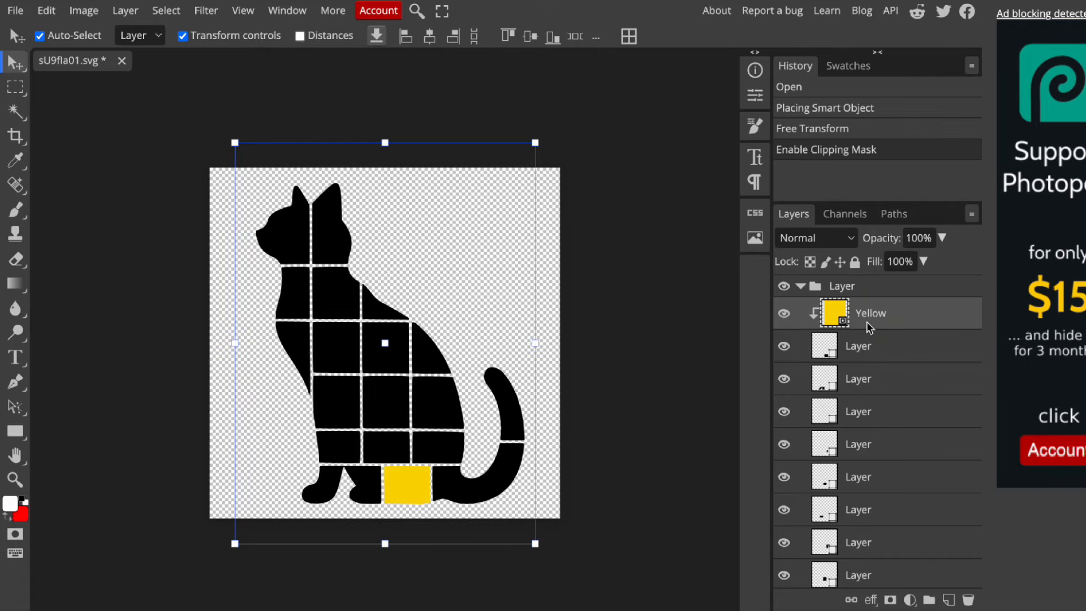
Duplicate the Yellow layer twice and clip it to the next two sections, the front legs and the hindquarters with the lower tail.
key("ctrl+j")
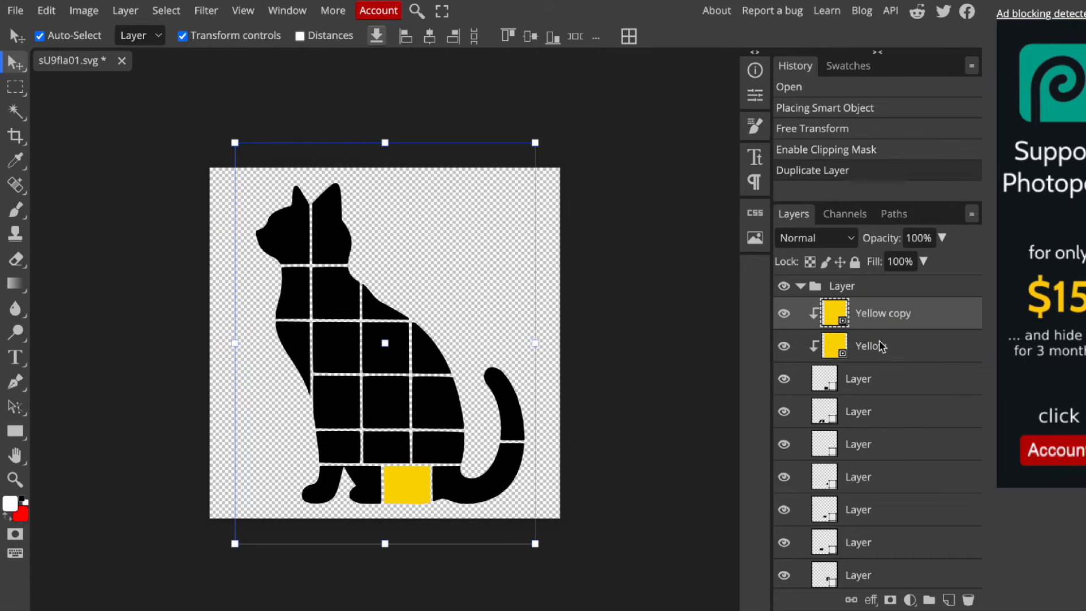
left_click_drag(879, 347, 879, 389)
scroll(880, 389, "down", 1)
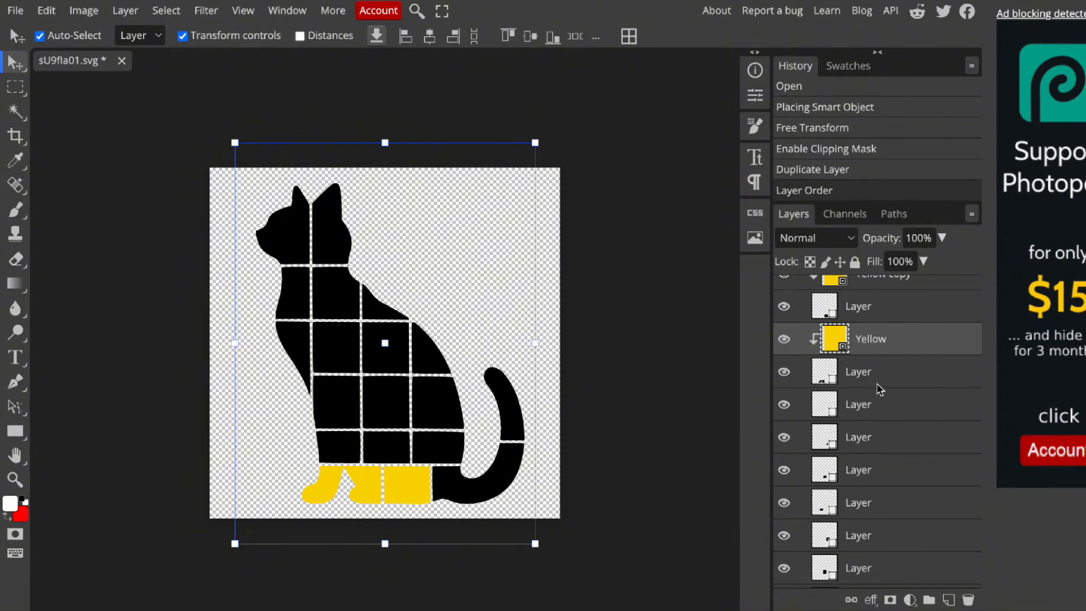
key("ctrl+j")
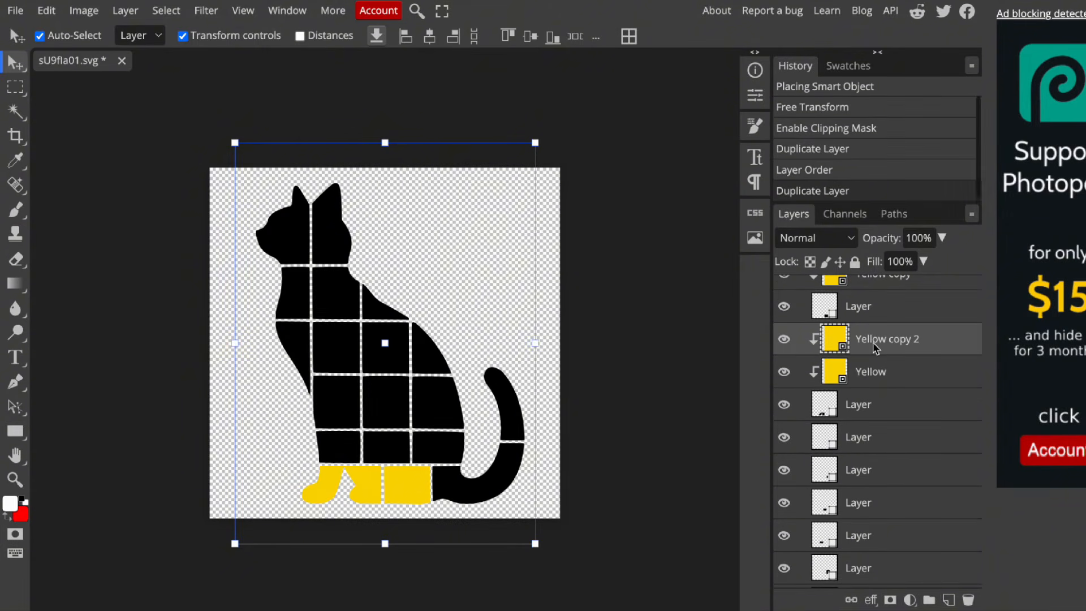
left_click_drag(868, 371, 876, 414)
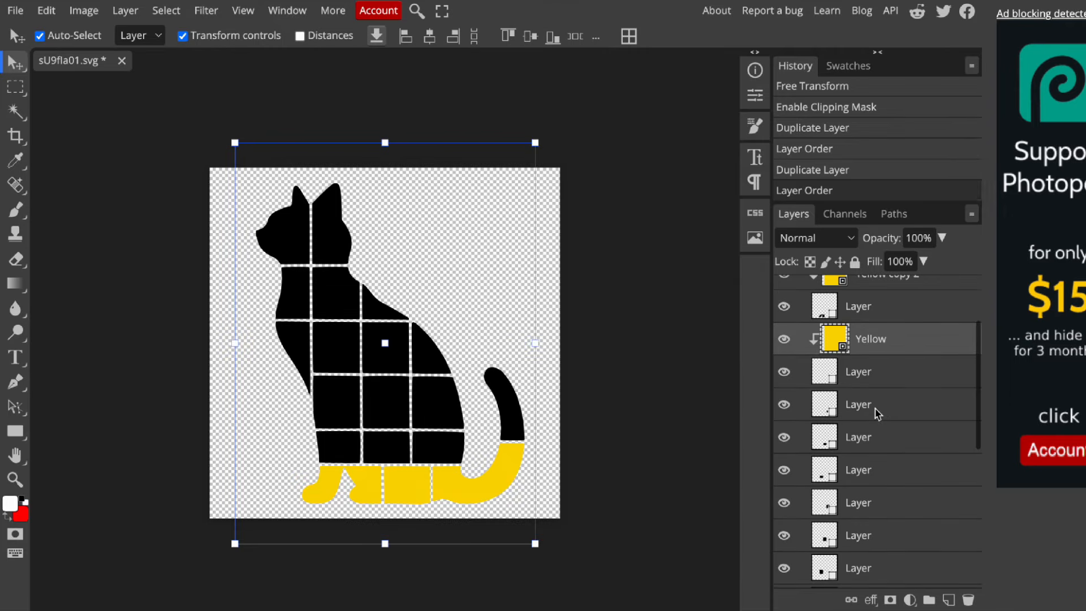
Clip further copies of the Yellow layer to the sections in the body row directly above the cat's base, starting from the back.
key("ctrl+j")
left_click_drag(878, 375, 873, 417)
scroll(872, 414, "down", 2)
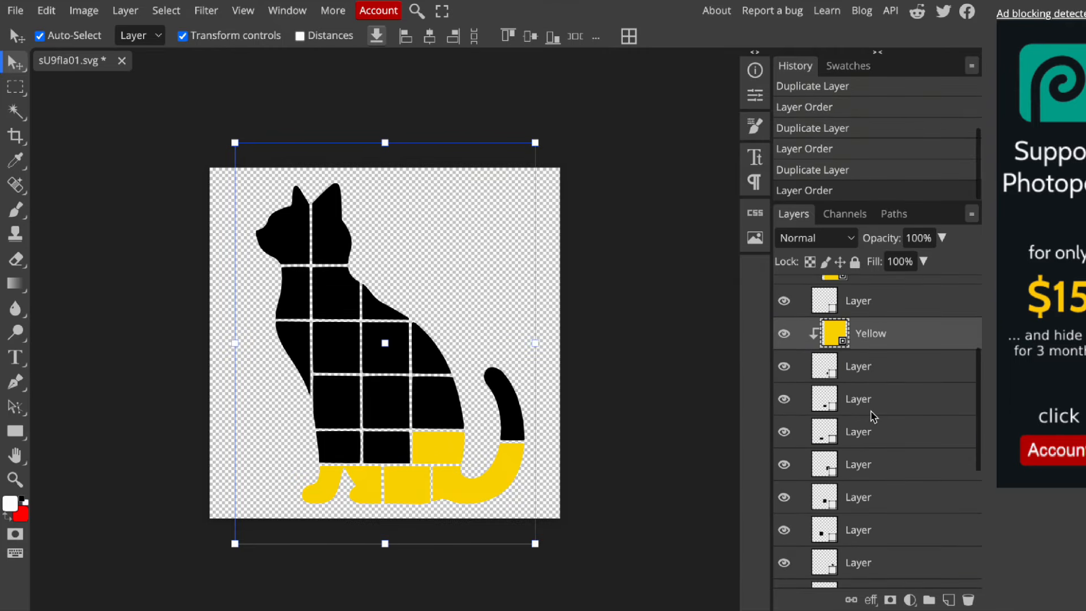
key("ctrl+j")
left_click_drag(871, 372, 871, 414)
key("ctrl+j")
left_click_drag(871, 373, 872, 414)
scroll(872, 414, "down", 2)
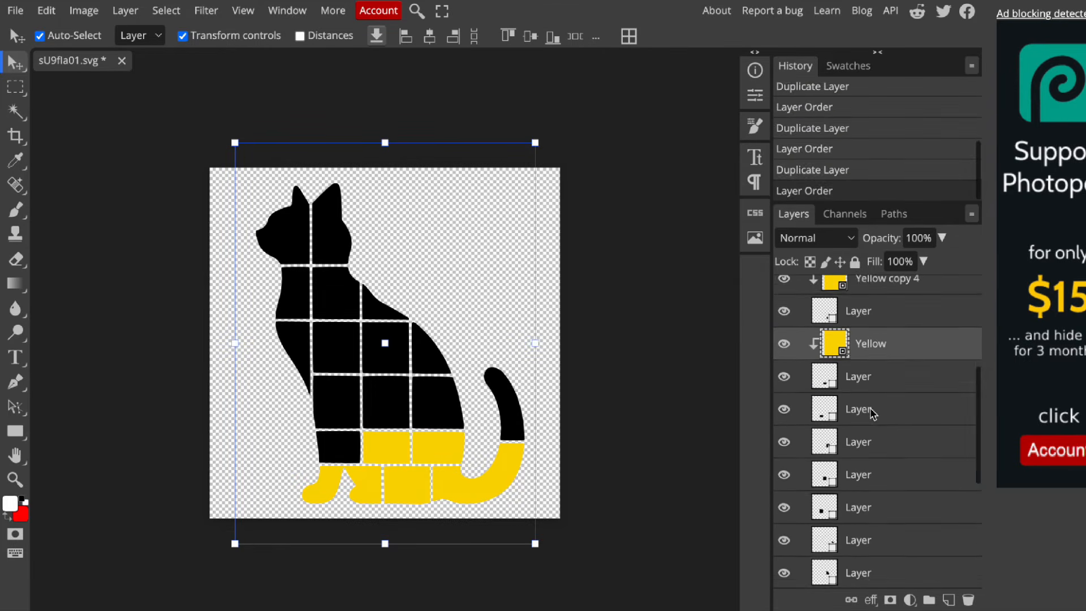
Clip a copy of the Yellow layer to each remaining black section, including the upper body, head and tail tip, and clear the layer selection.
key("ctrl+j")
key("ctrl+j")
left_click_drag(871, 349, 877, 580)
key("ctrl+j")
scroll(889, 466, "down", 4)
key("ctrl+j")
key("ctrl+j")
key("ctrl+j")
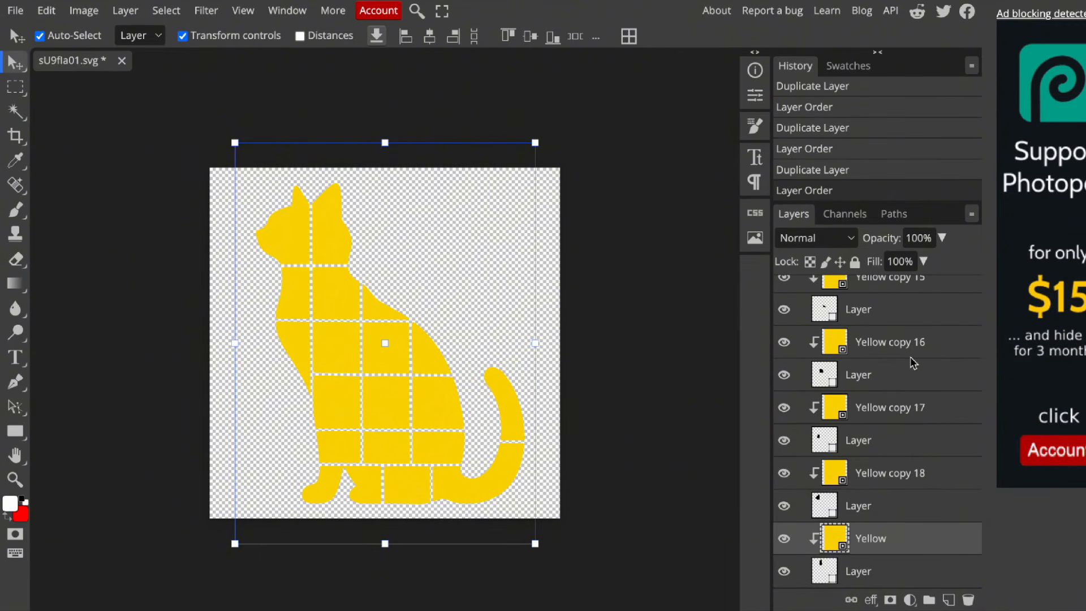
scroll(912, 363, "up", 20)
scroll(912, 363, "down", 20)
scroll(913, 363, "up", 20)
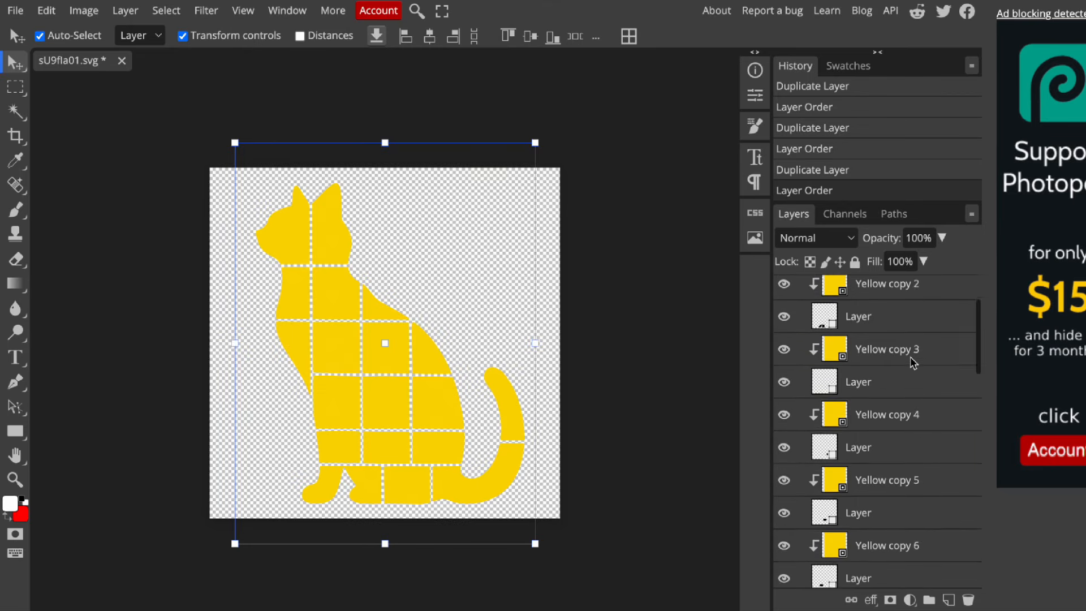
left_click(675, 286)
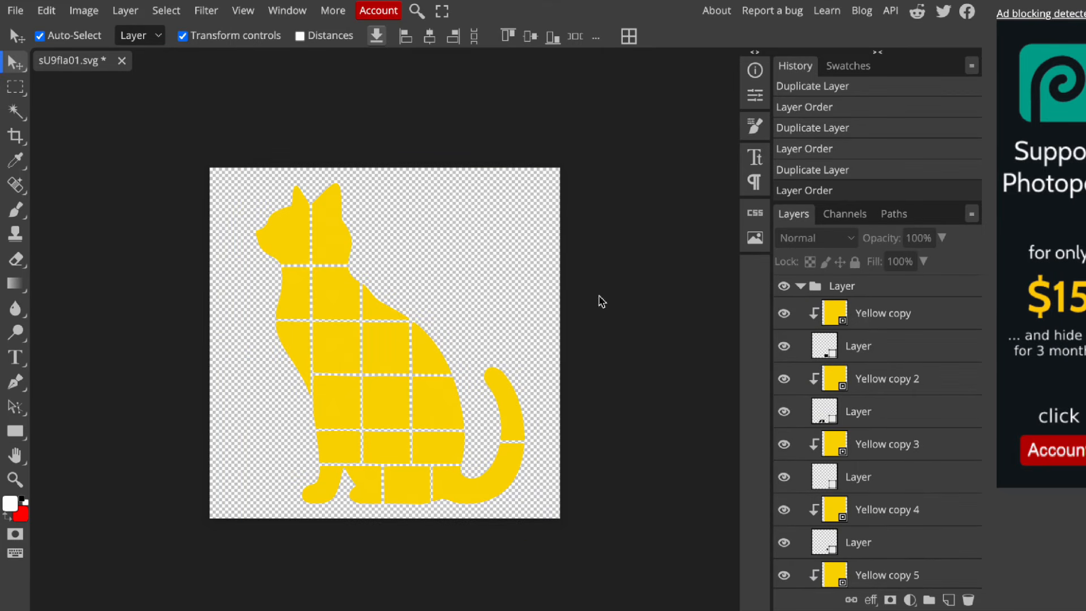
Save the document as a PSD named Cat Template in the Downloads folder.
left_click(15, 16)
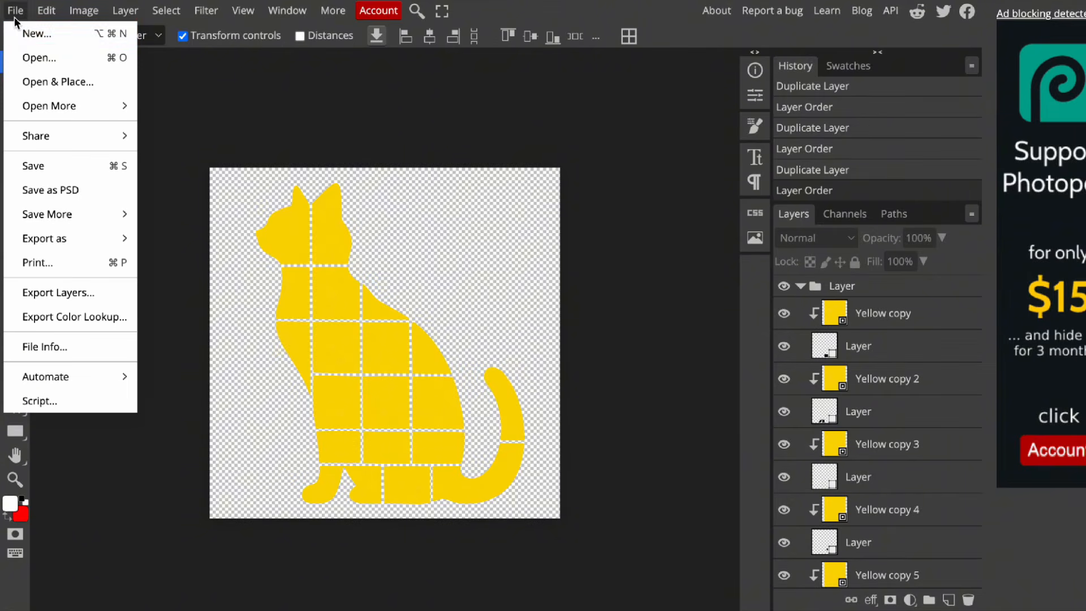
left_click(89, 190)
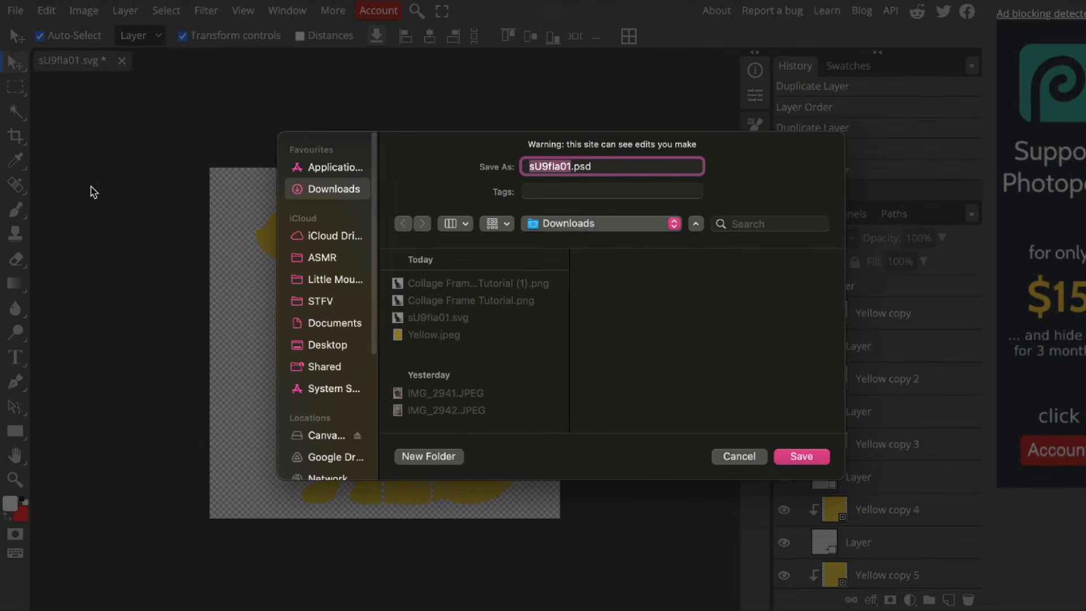
type("Cat T")
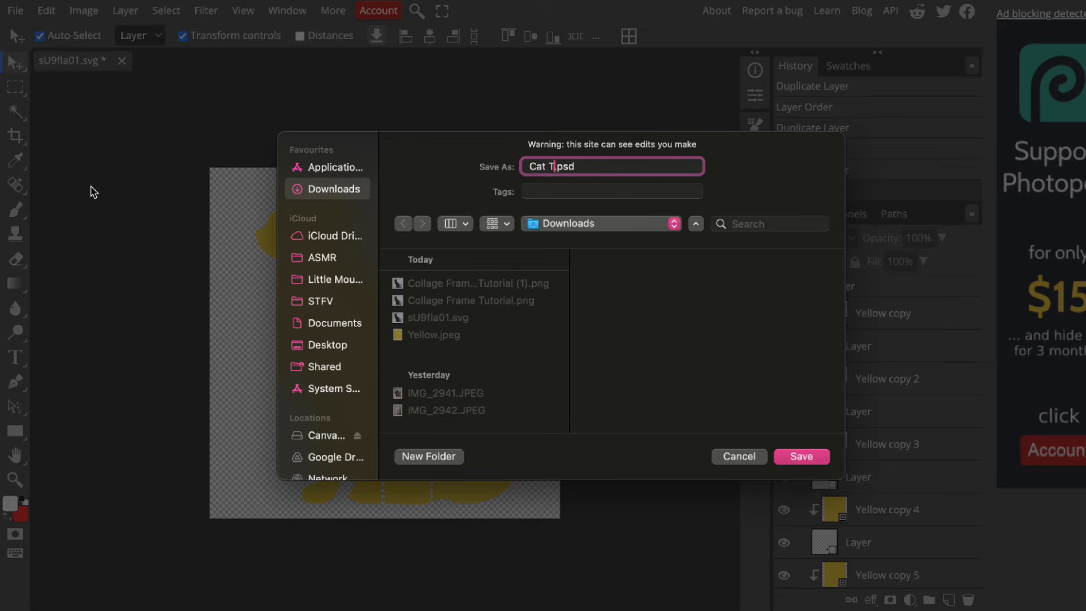
type("emplate")
key("Return")
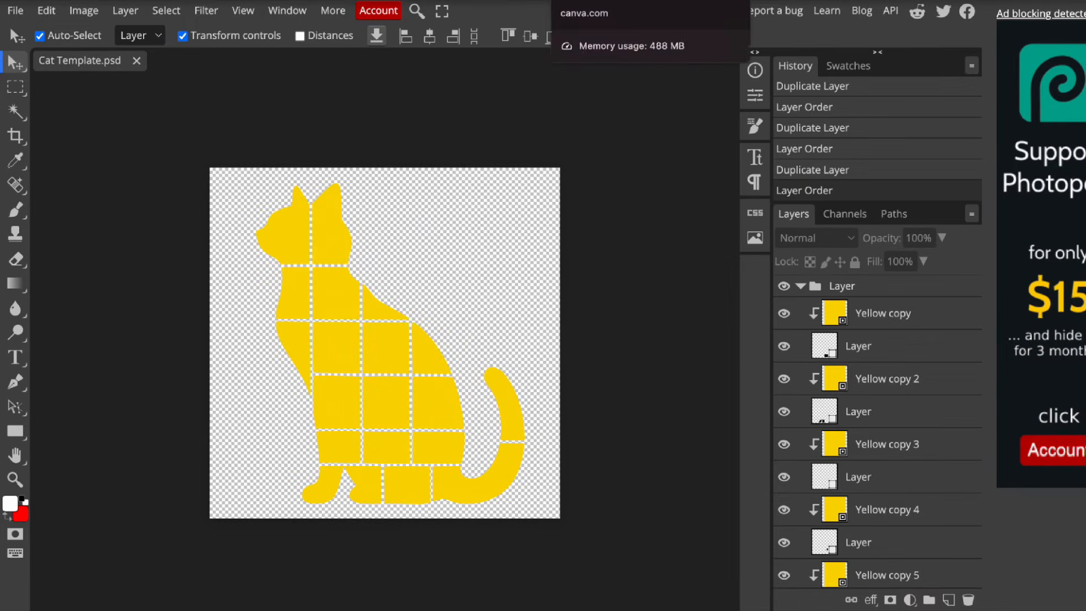
Switch to the Canva design, add a second page and upload Cat Template.psd from Downloads.
left_click(661, 1)
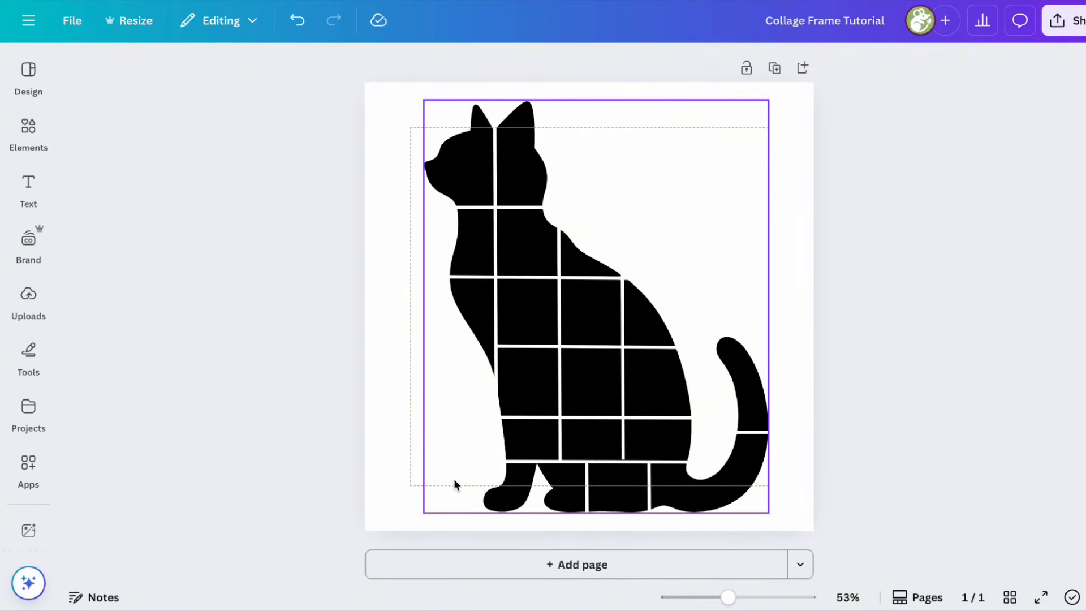
left_click(667, 562)
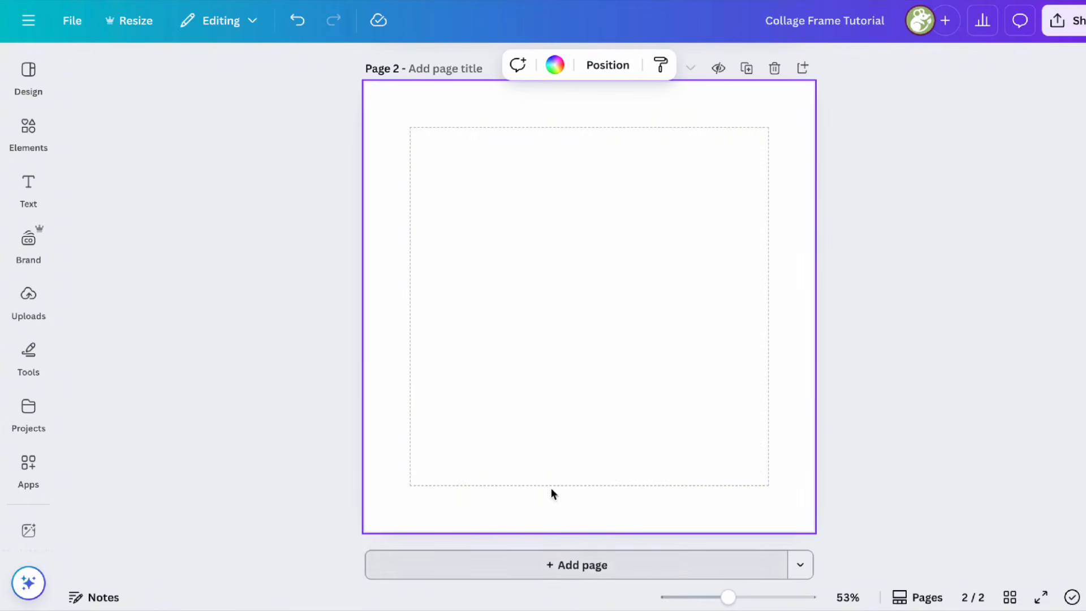
left_click(29, 295)
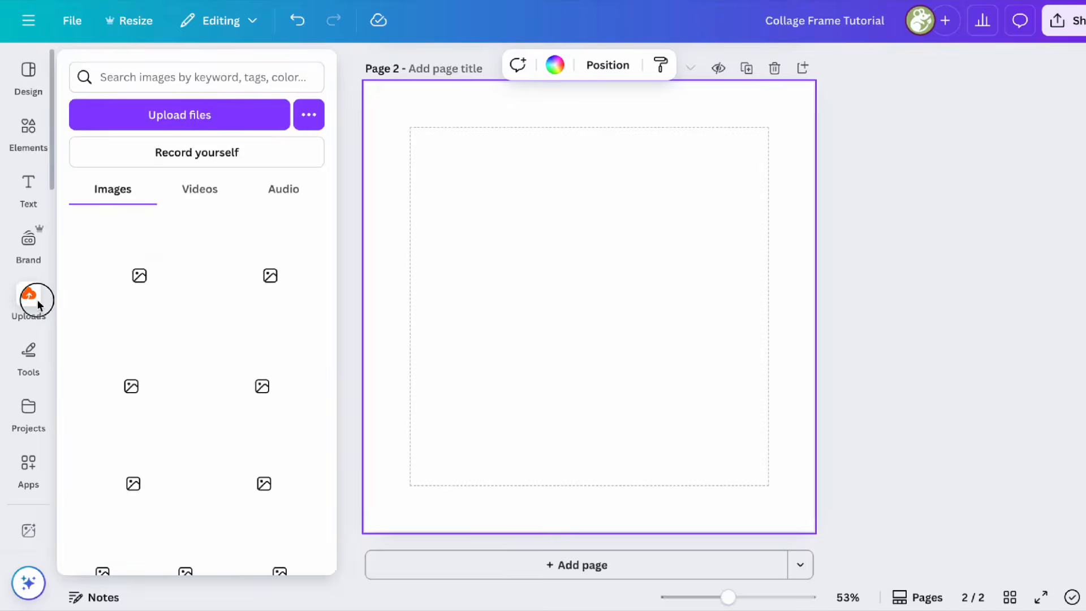
left_click(179, 110)
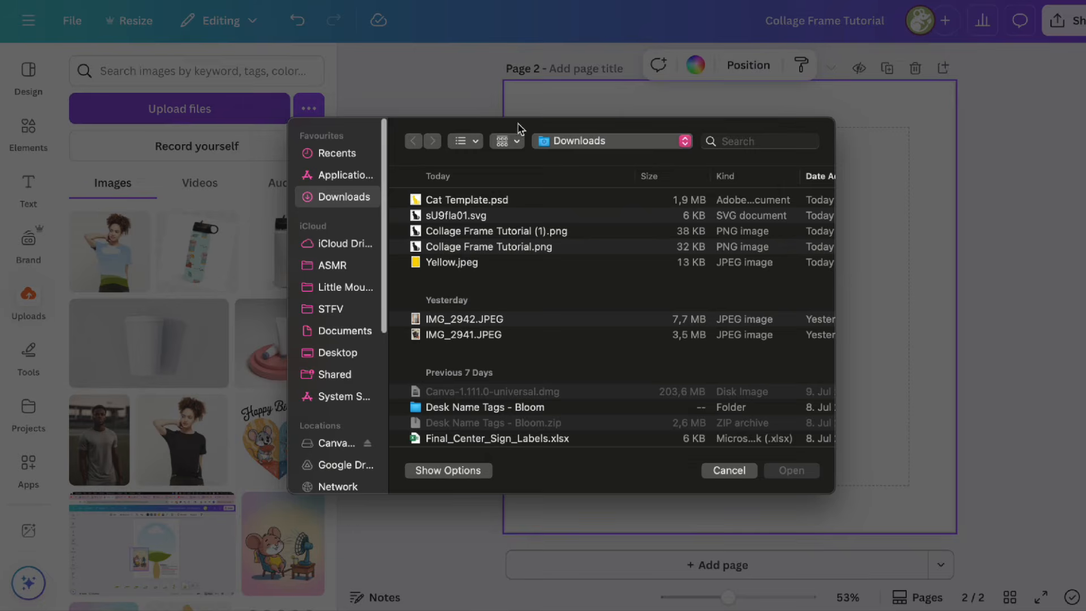
left_click(543, 199)
left_click(817, 471)
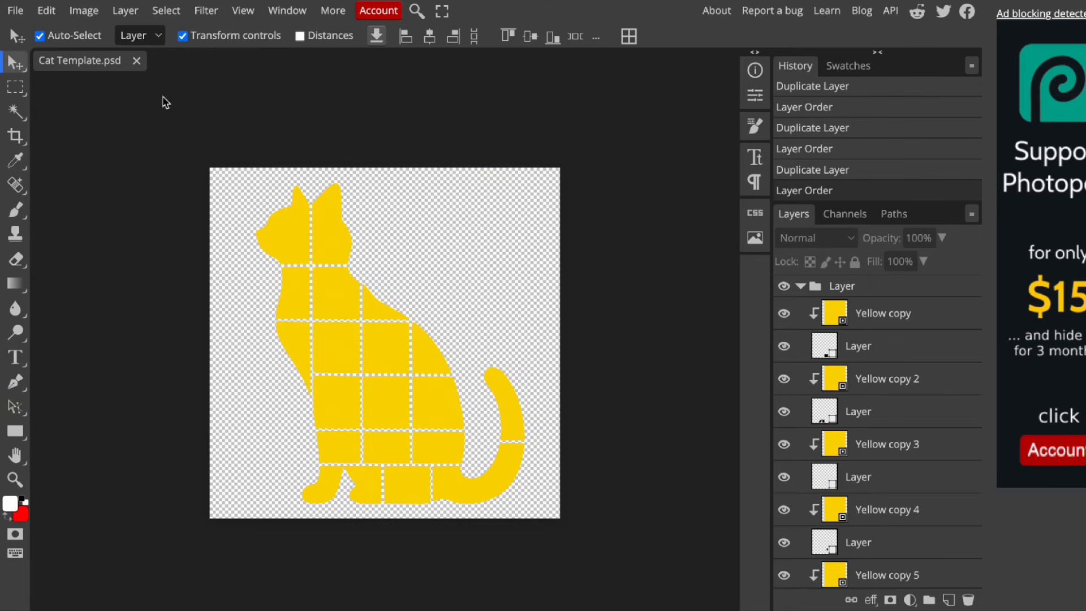
In Photopea, set the canvas size of Cat Template.psd to 600 by 600 pixels.
left_click(125, 11)
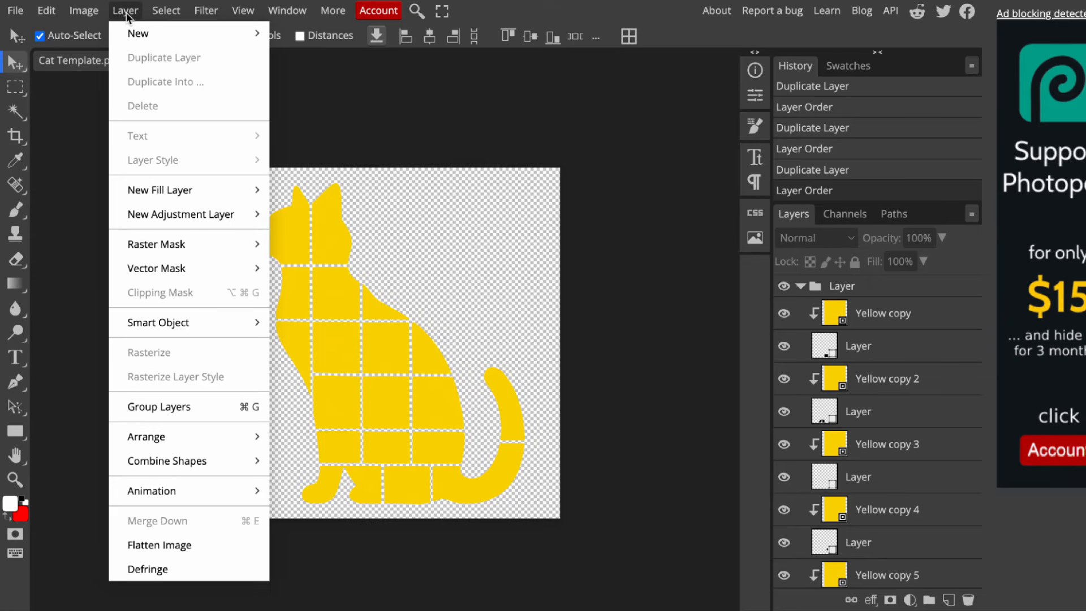
mouse_move(85, 11)
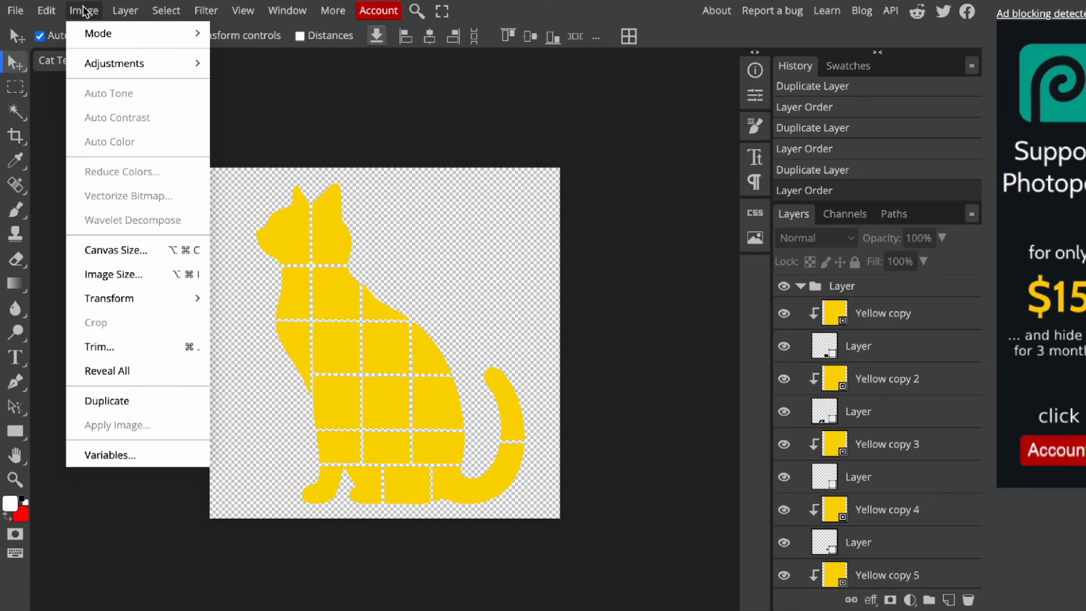
left_click(164, 249)
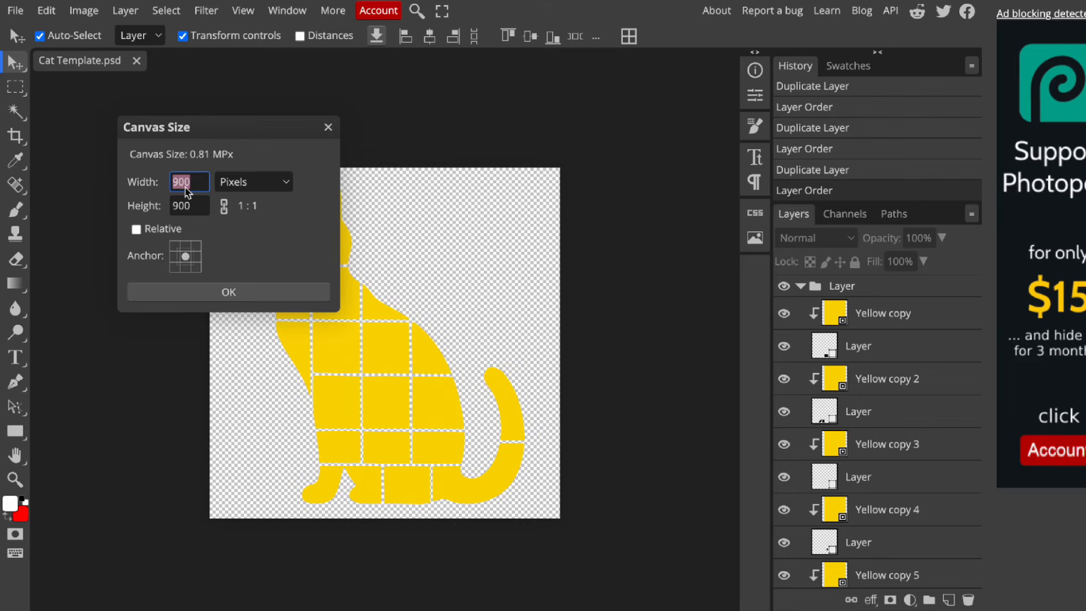
type("600")
left_click(187, 213)
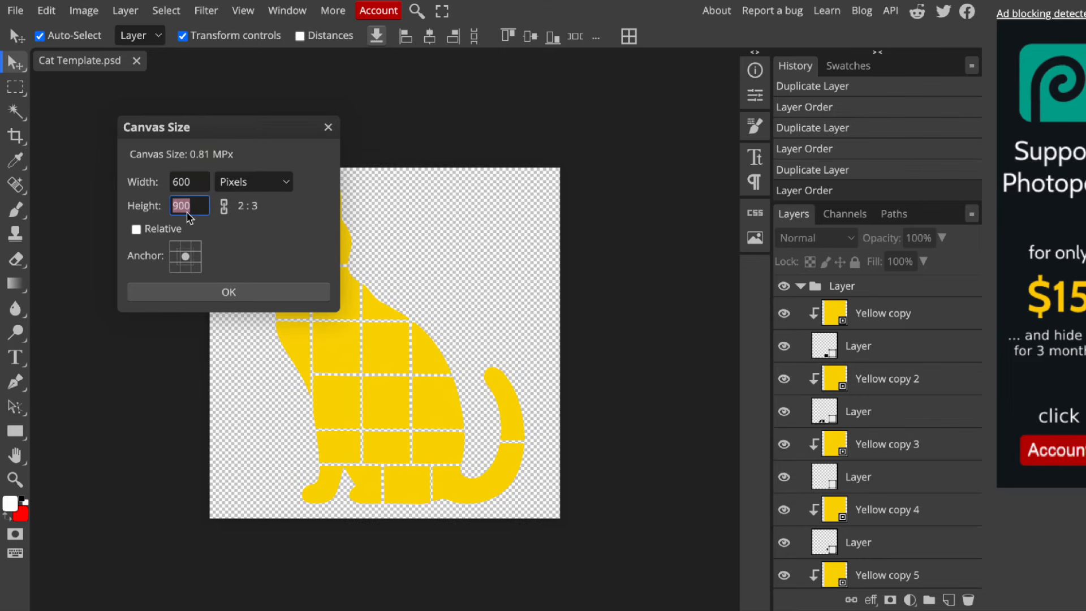
type("600")
left_click(504, 226)
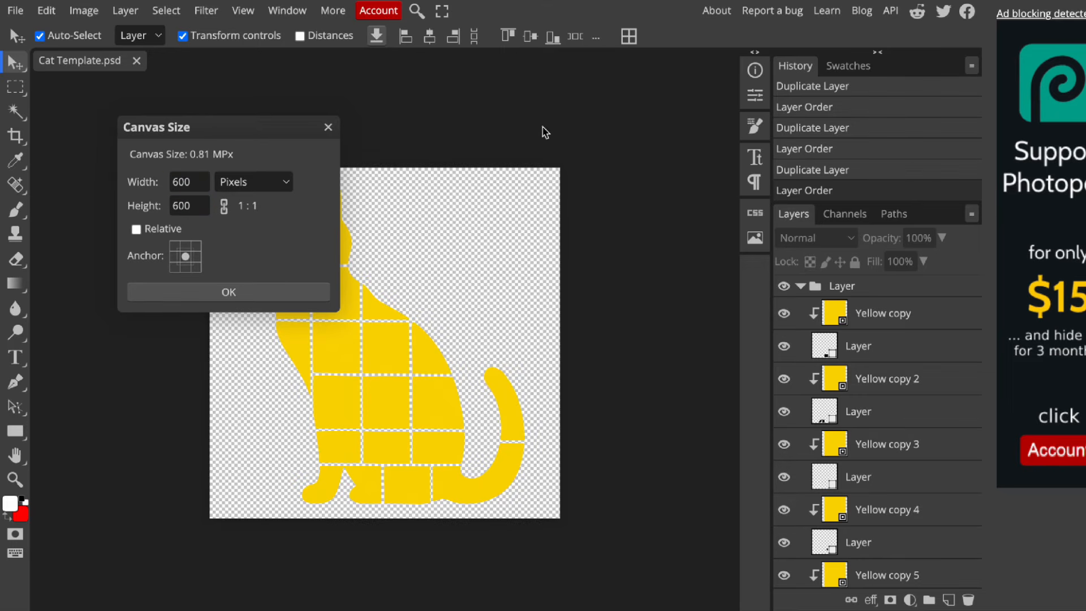
left_click(275, 299)
left_click(425, 378)
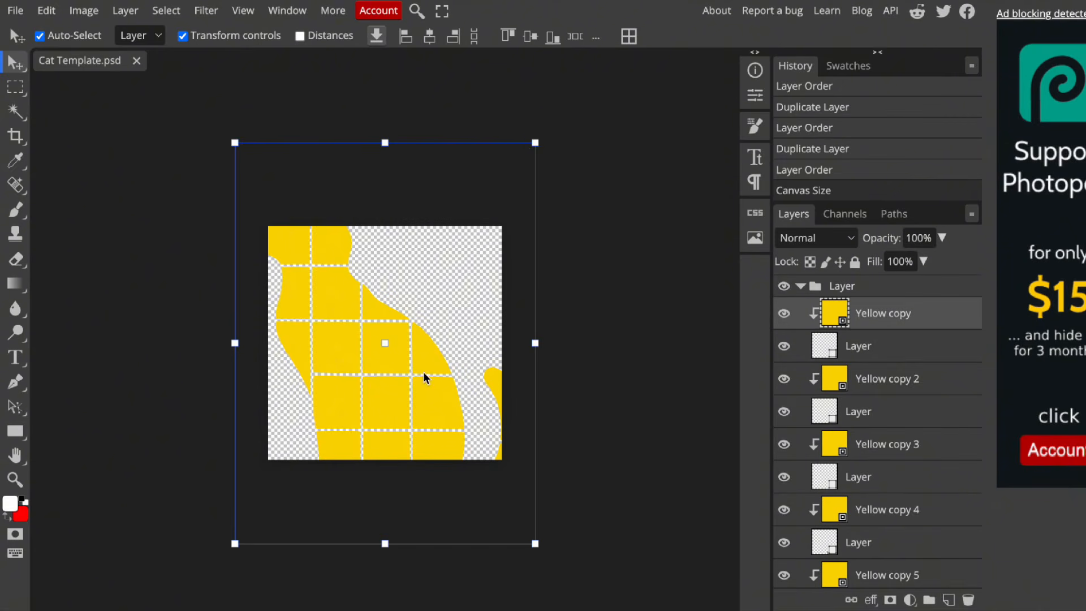
left_click(622, 220)
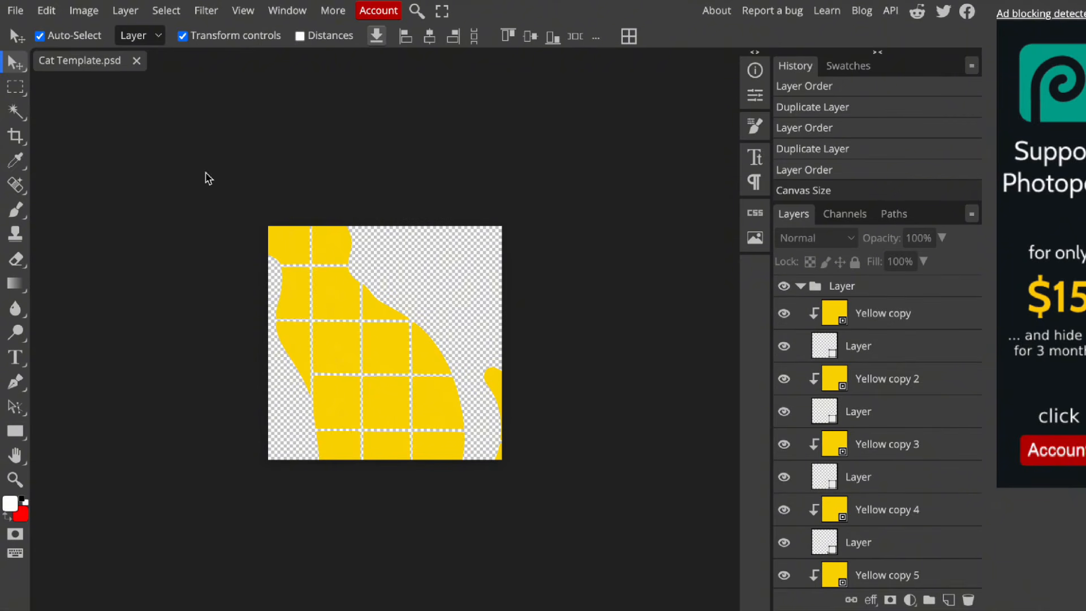
Select all cat layers, scale them to 61.99% and centre them on the canvas at X 300 px, Y 300 px.
left_click_drag(136, 137, 721, 601)
left_click_drag(535, 142, 466, 235)
left_click_drag(426, 315, 463, 262)
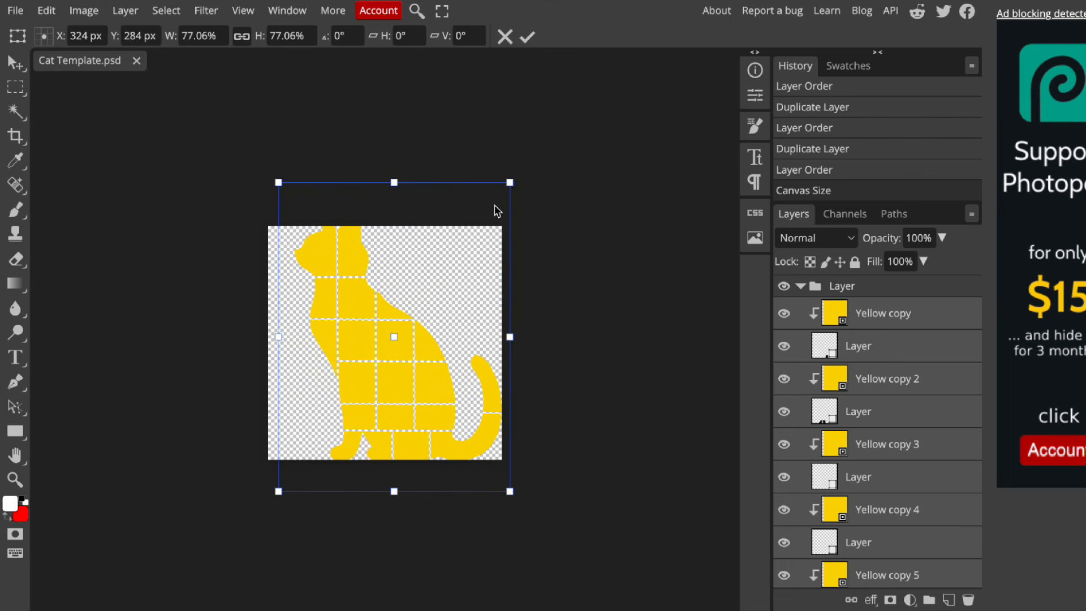
left_click_drag(508, 180, 476, 259)
left_click_drag(429, 304, 439, 284)
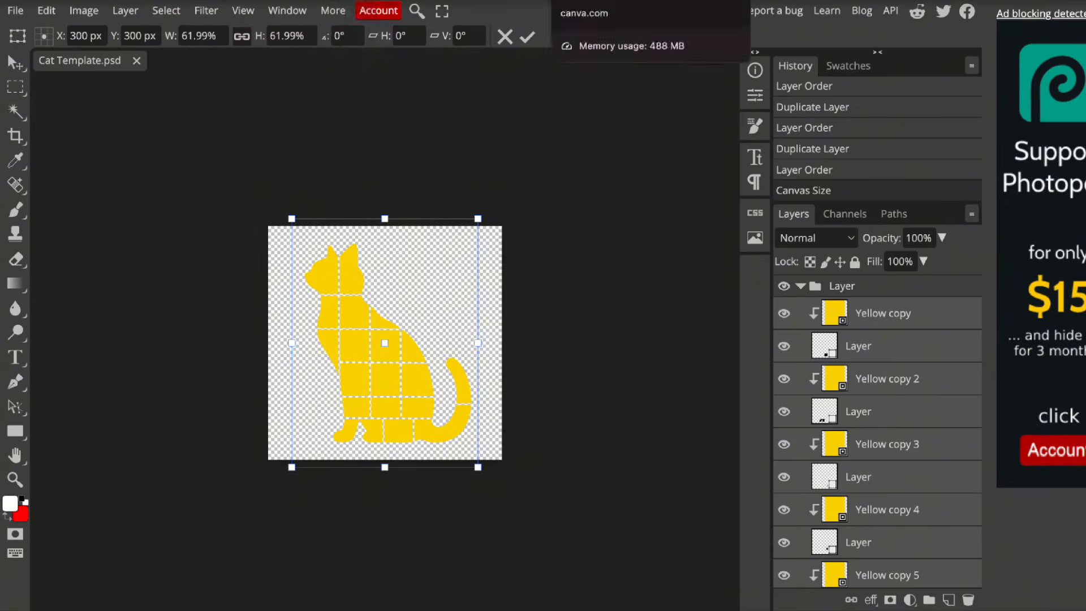
Switch to the Canva design and bring the uploaded cat template from the projects onto page 2.
left_click(594, 1)
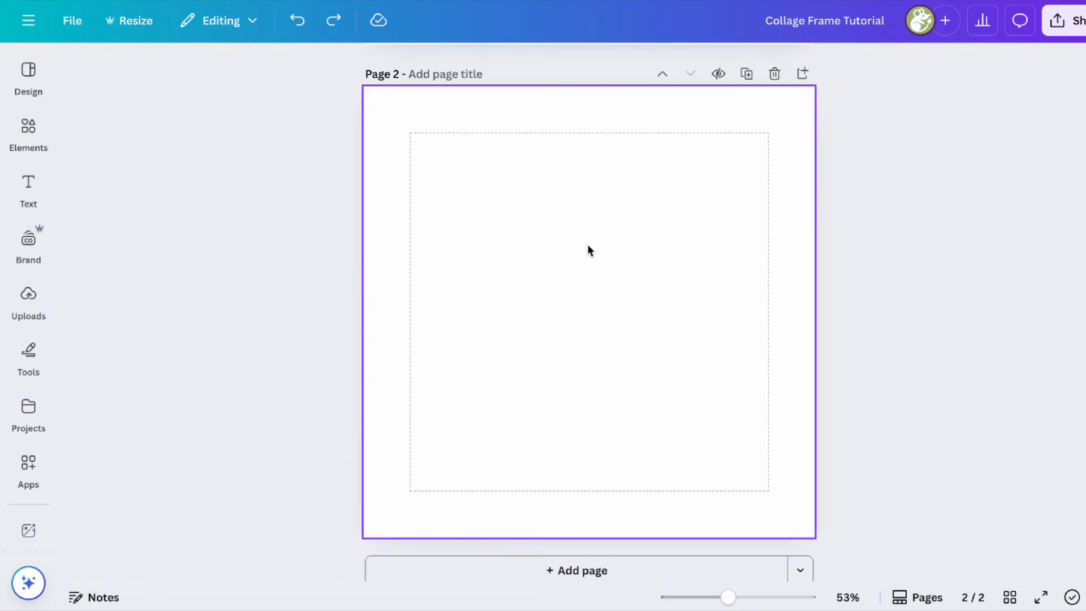
left_click(34, 410)
left_click(116, 275)
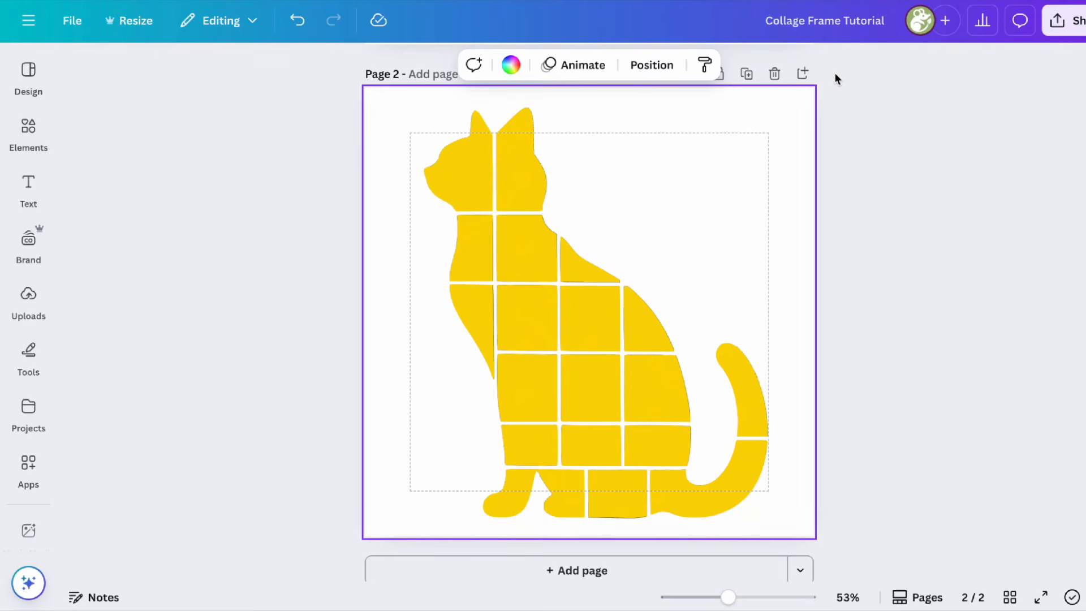
Remove the yellow image from both head sections of the cat, leaving their empty frames in place.
left_click(483, 180)
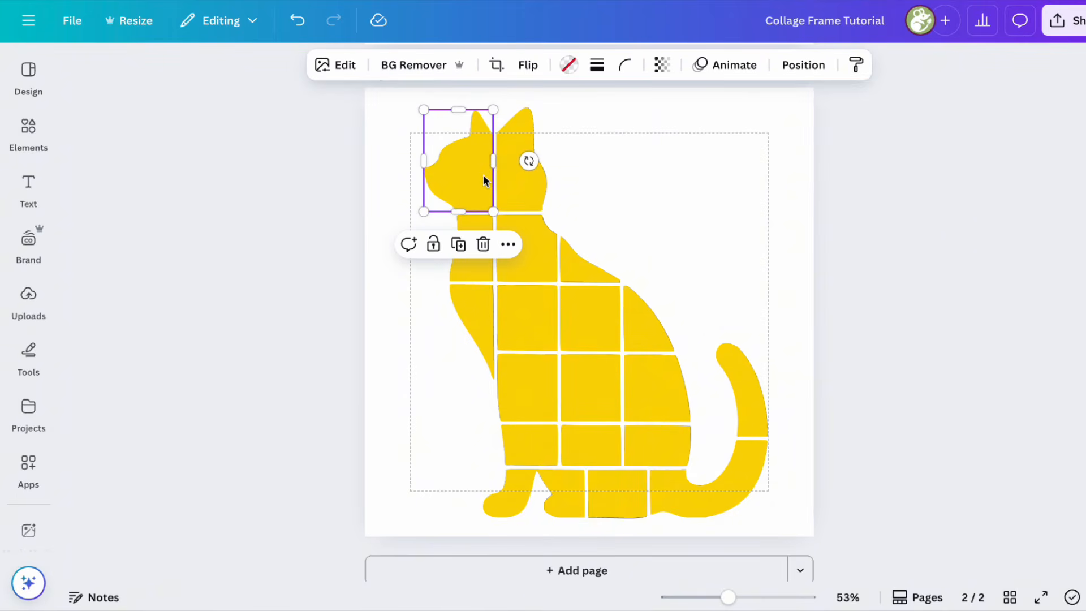
key("Delete")
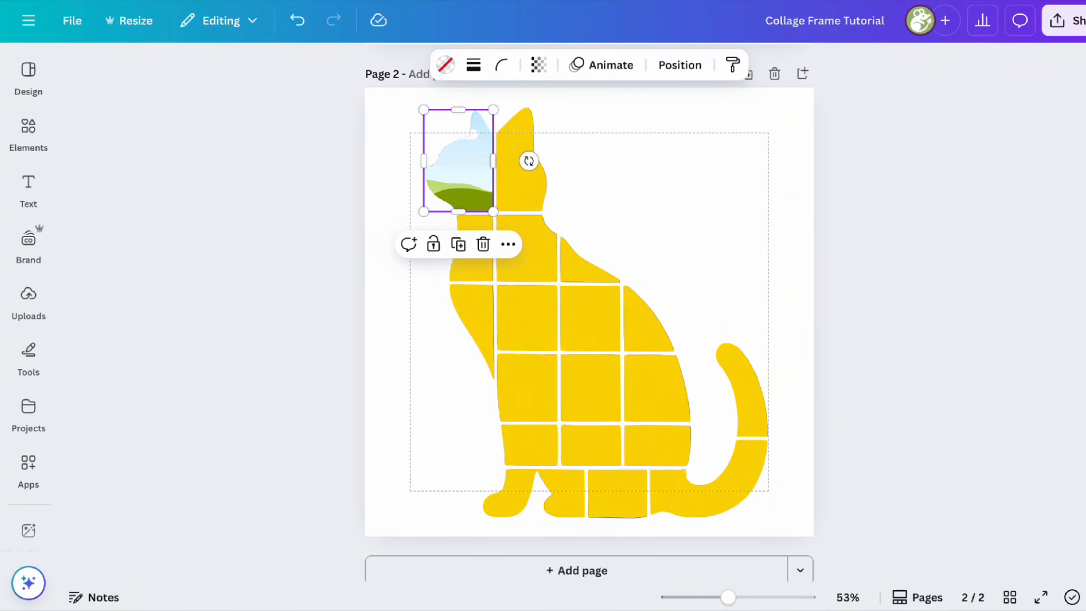
left_click(695, 184)
left_click(530, 182)
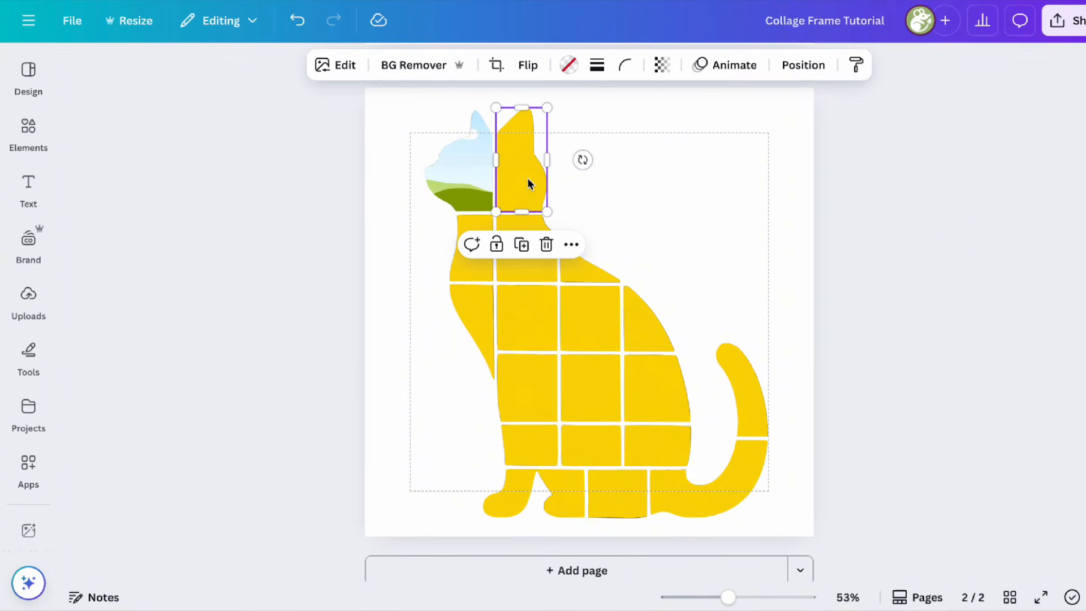
key("Delete")
left_click(640, 211)
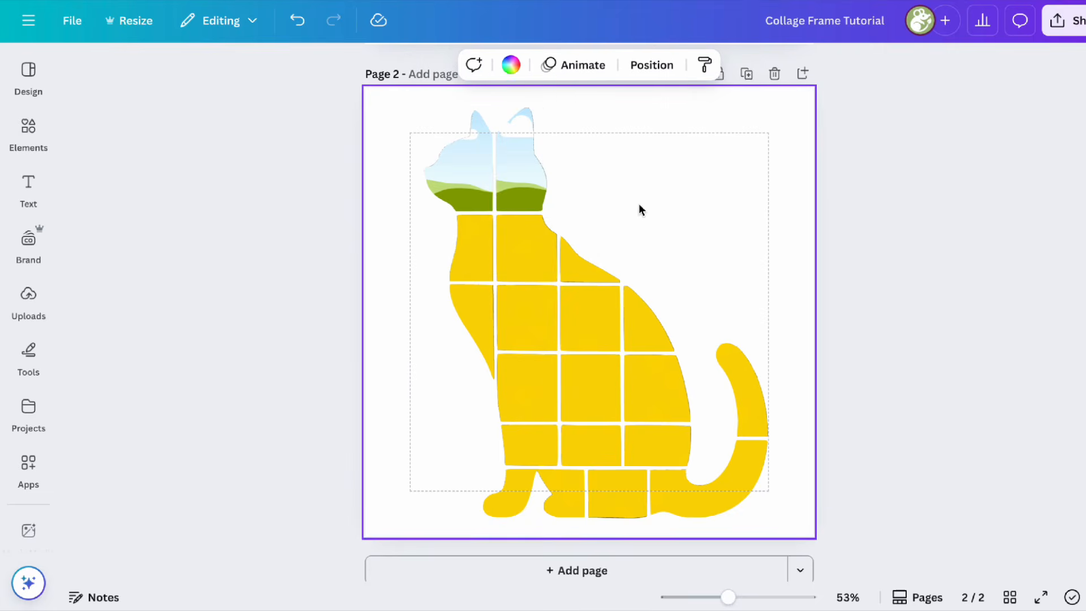
Detach and delete the yellow image from every remaining neck, body, leg and tail section, leaving the empty frames in place.
left_click(520, 252)
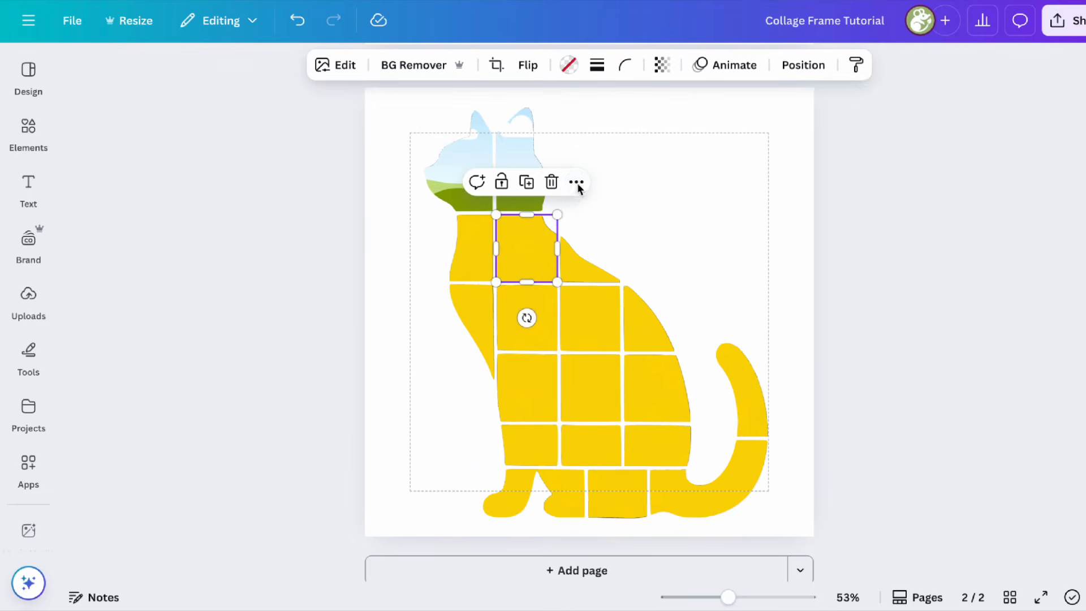
left_click(577, 182)
scroll(698, 491, "down", 2)
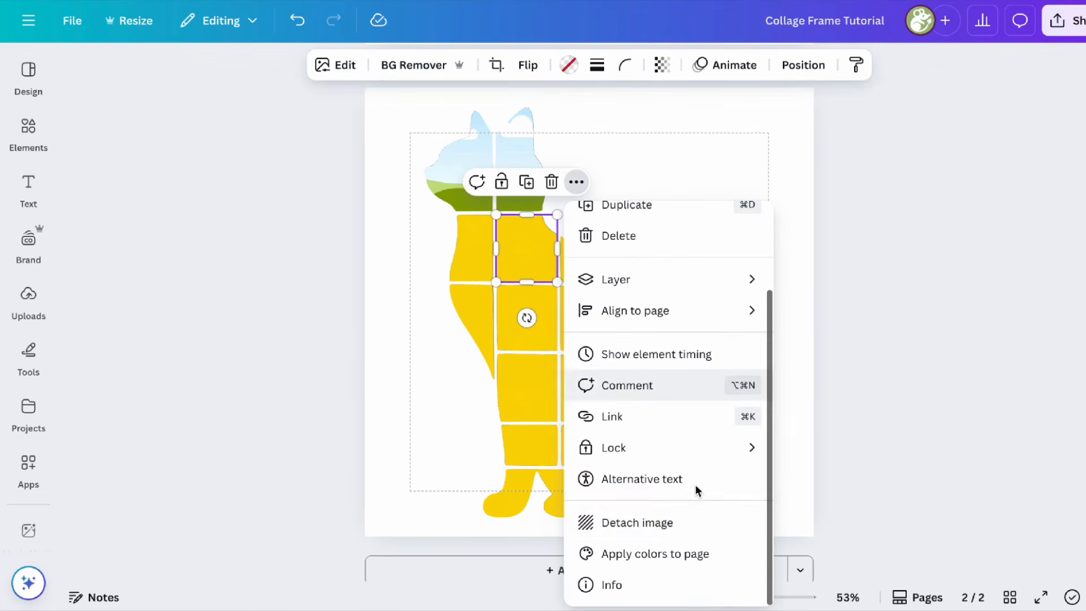
left_click(671, 526)
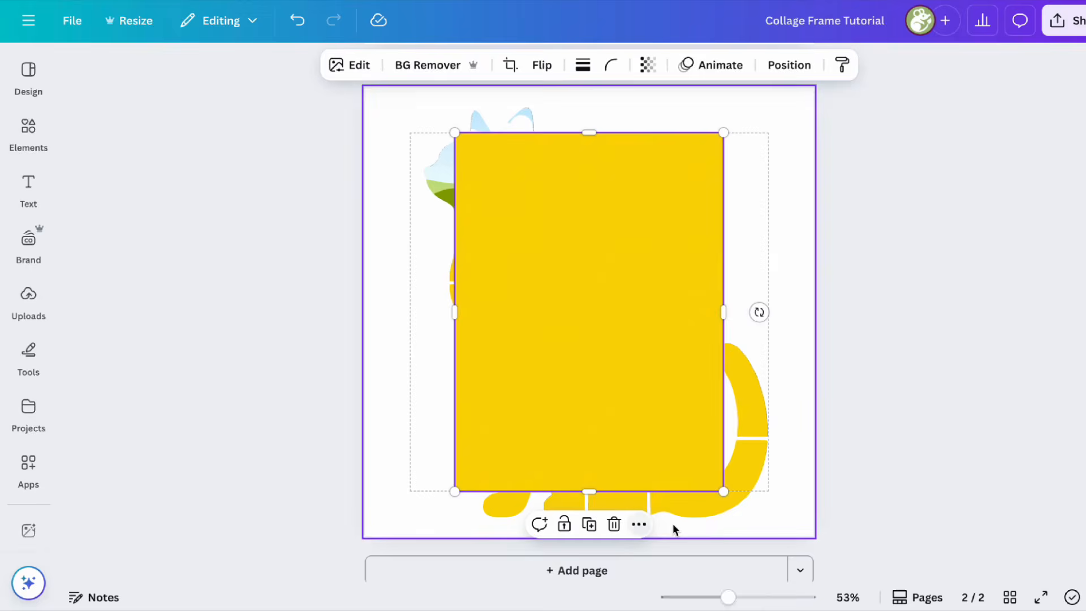
left_click(615, 525)
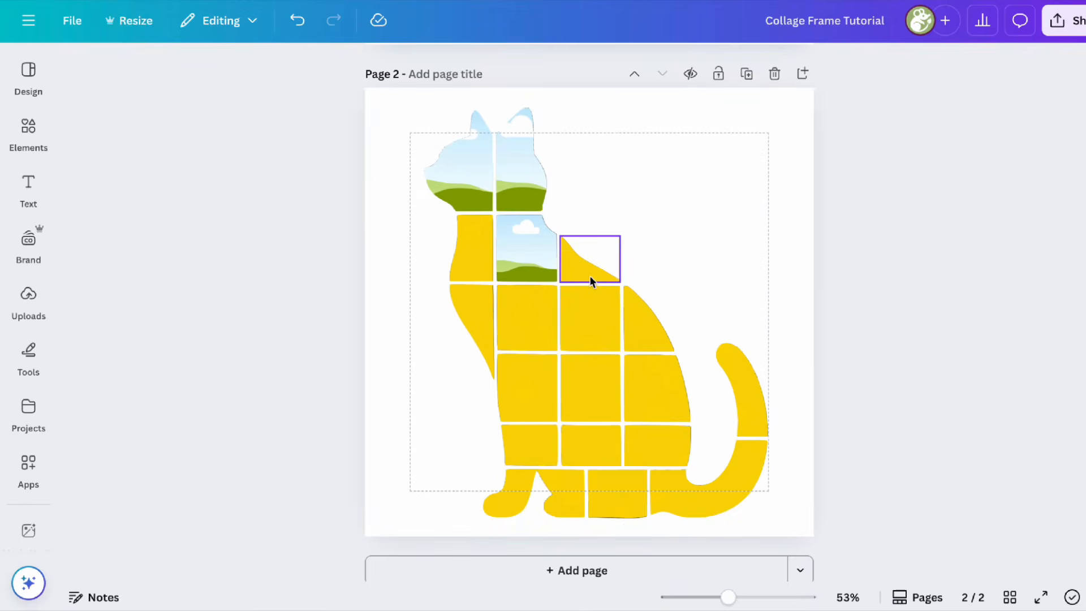
left_click_drag(589, 277, 741, 390)
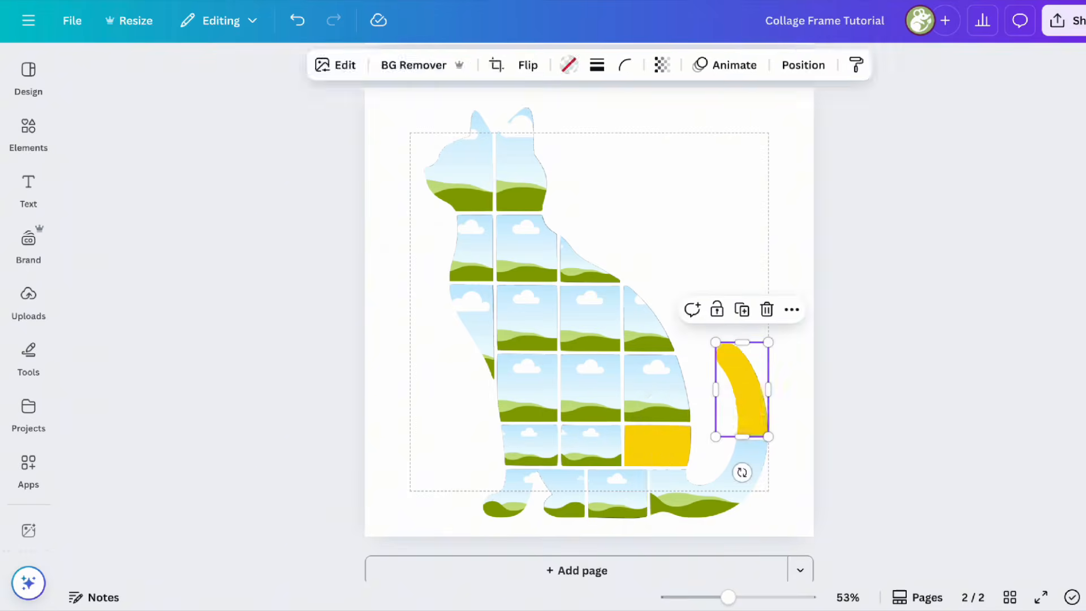
Move the neck and rear head frames aside to examine what lies beneath them, and undo the moves.
left_click(540, 268)
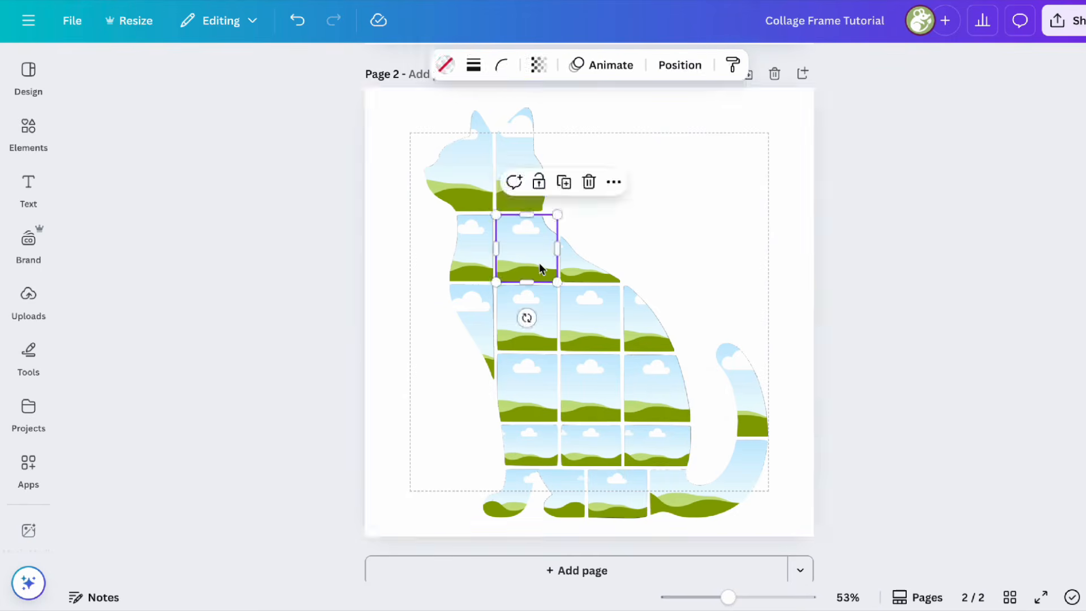
left_click(298, 22)
left_click(697, 249)
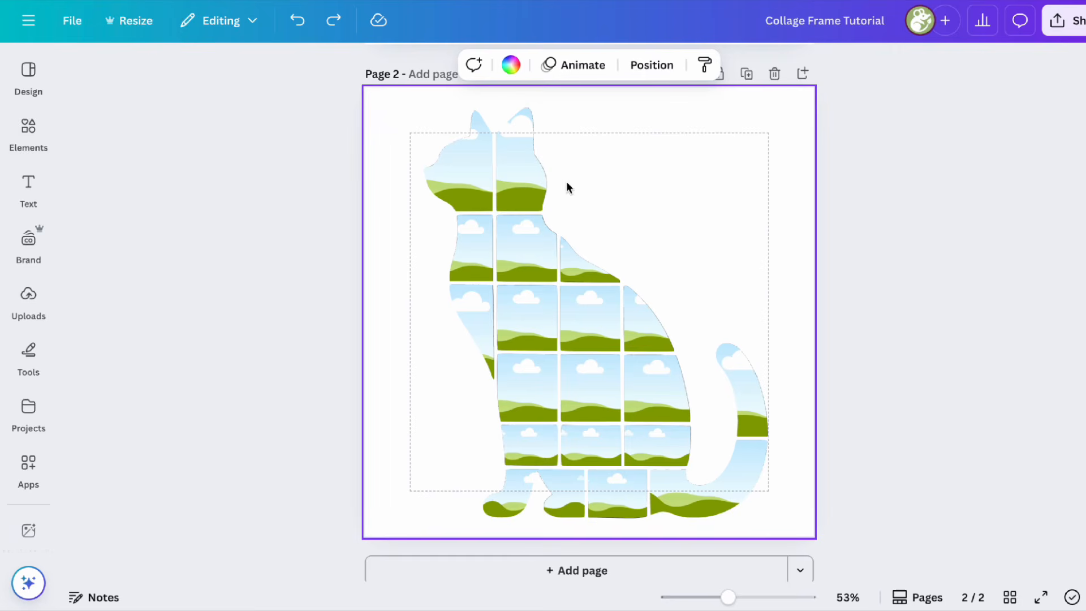
left_click(540, 169)
left_click_drag(541, 171, 626, 173)
key("ctrl+z")
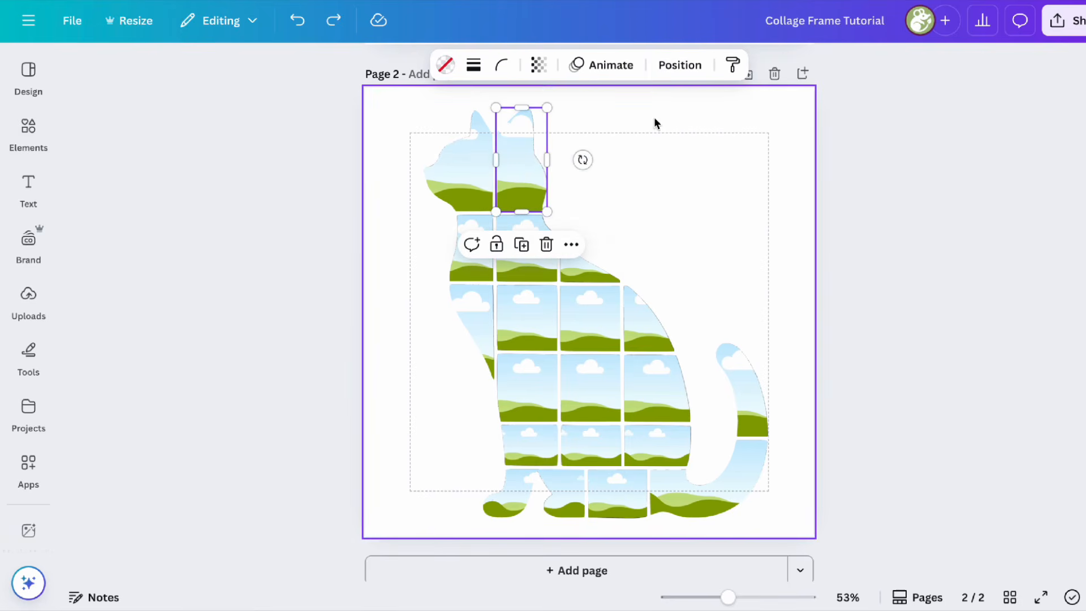
Delete the black shape layers beneath the bottom middle, front leg and lower tail frames.
left_click(672, 70)
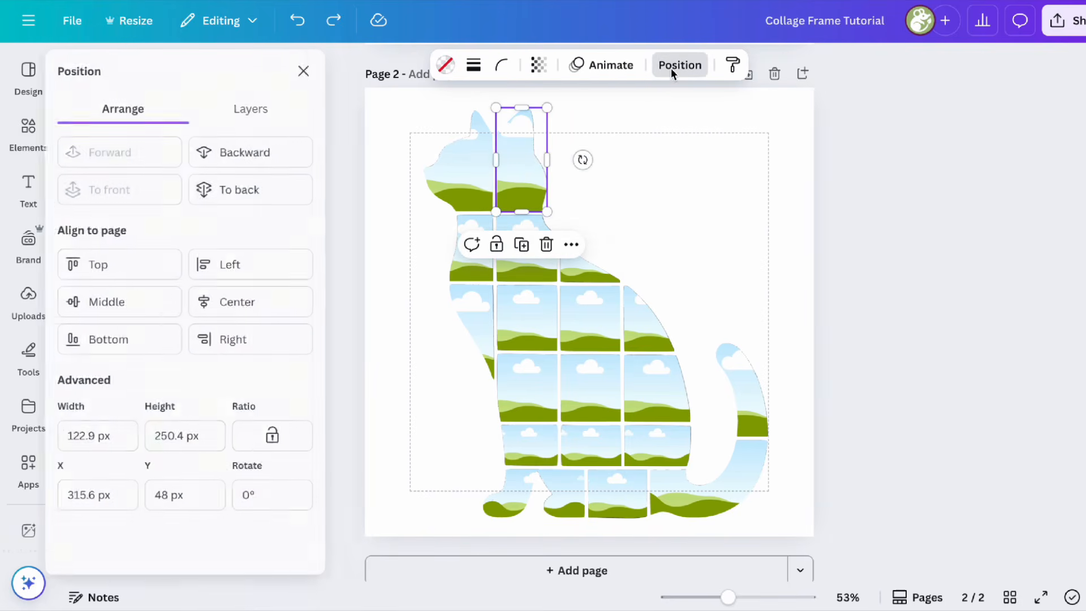
left_click(267, 110)
scroll(267, 110, "up", 10)
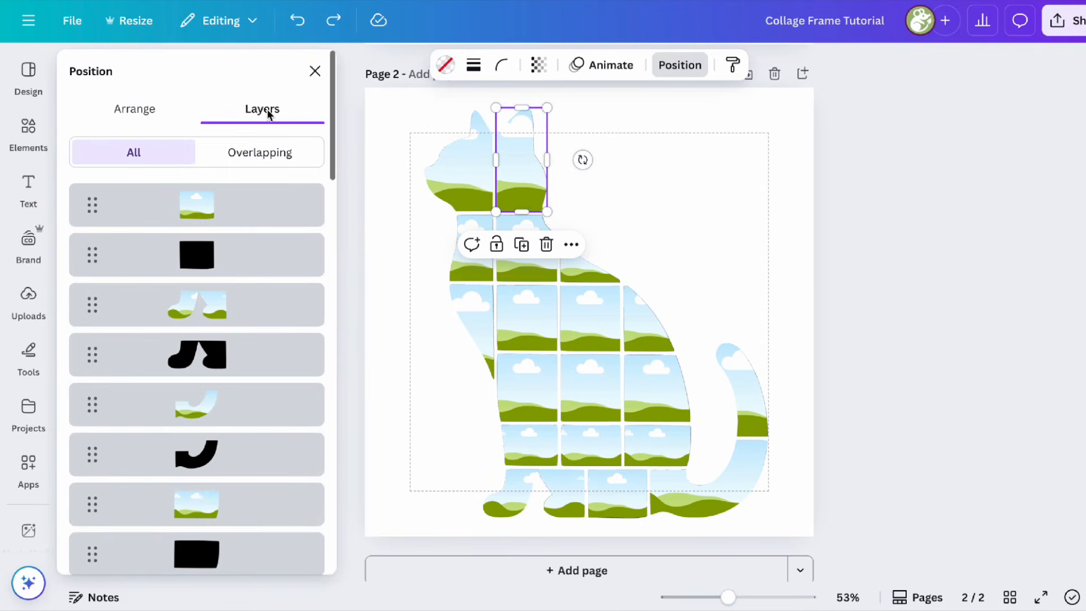
left_click(251, 242)
left_click_drag(251, 242, 263, 359)
left_click(263, 360)
key("Delete")
Delete the remaining black shape layers beneath the cat's body, upper tail, neck and head frames.
left_click(267, 402)
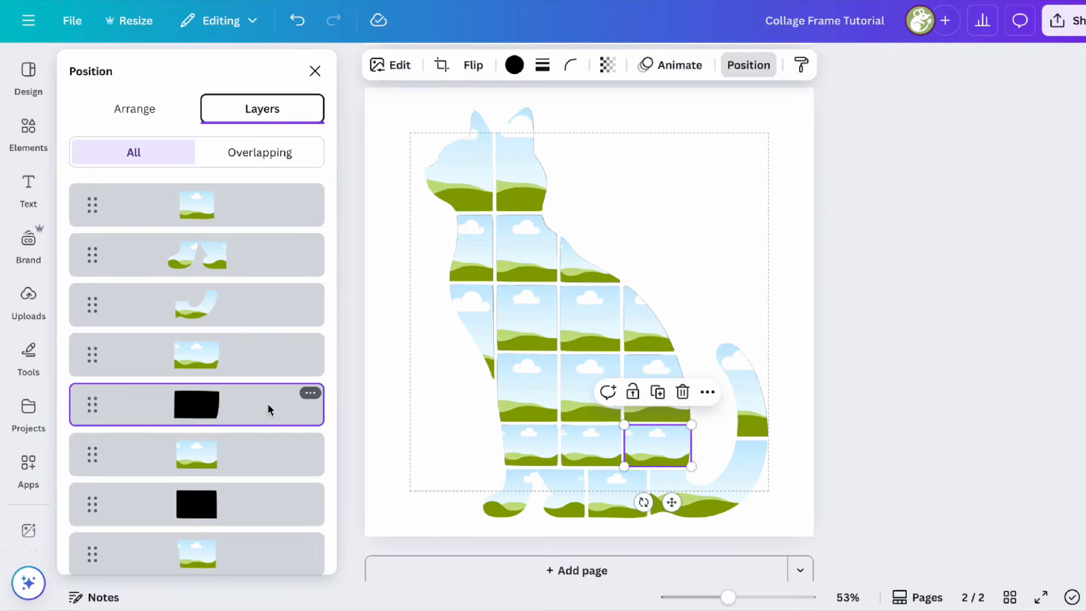
key("Delete")
left_click(267, 443)
key("Delete")
scroll(267, 443, "down", 5)
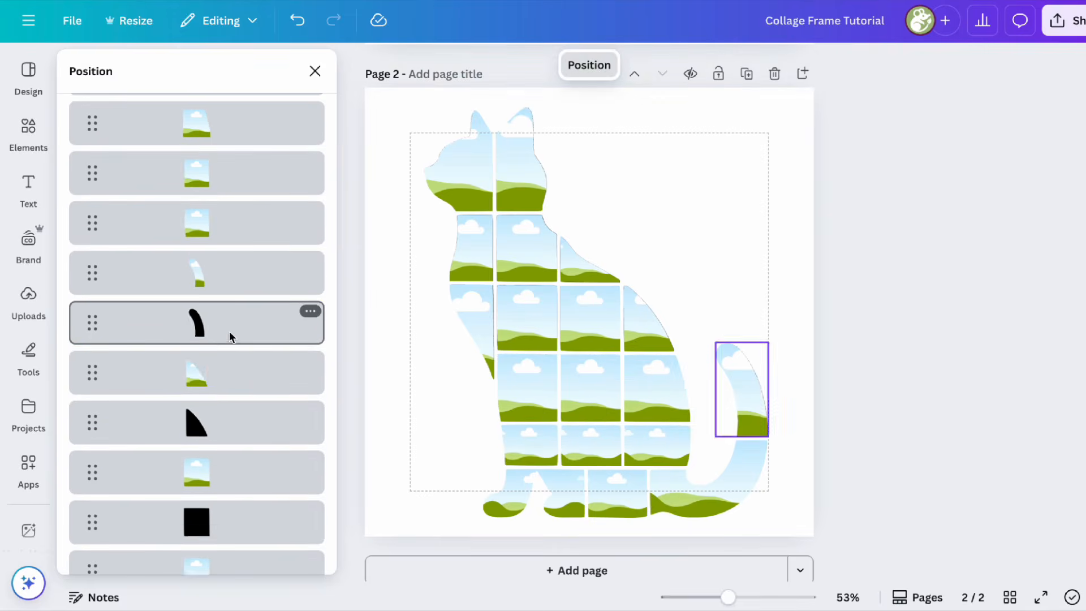
left_click(220, 333)
scroll(218, 316, "down", 1)
key("Delete")
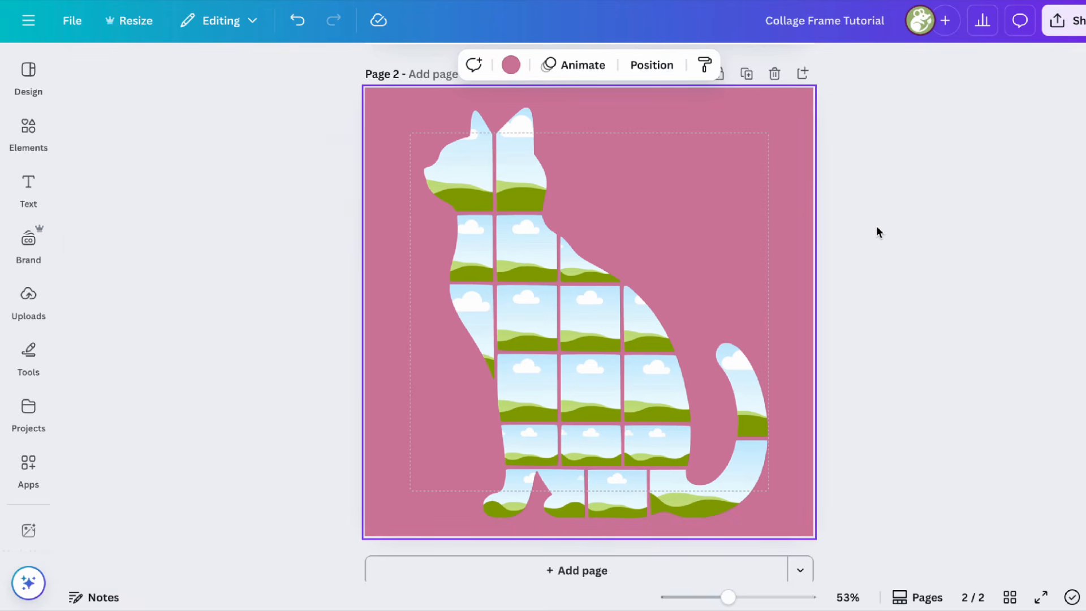
Place the sitting tabby photo and the resting tabby close-up into two central body frames, adjusting the close-up's crop.
left_click(27, 136)
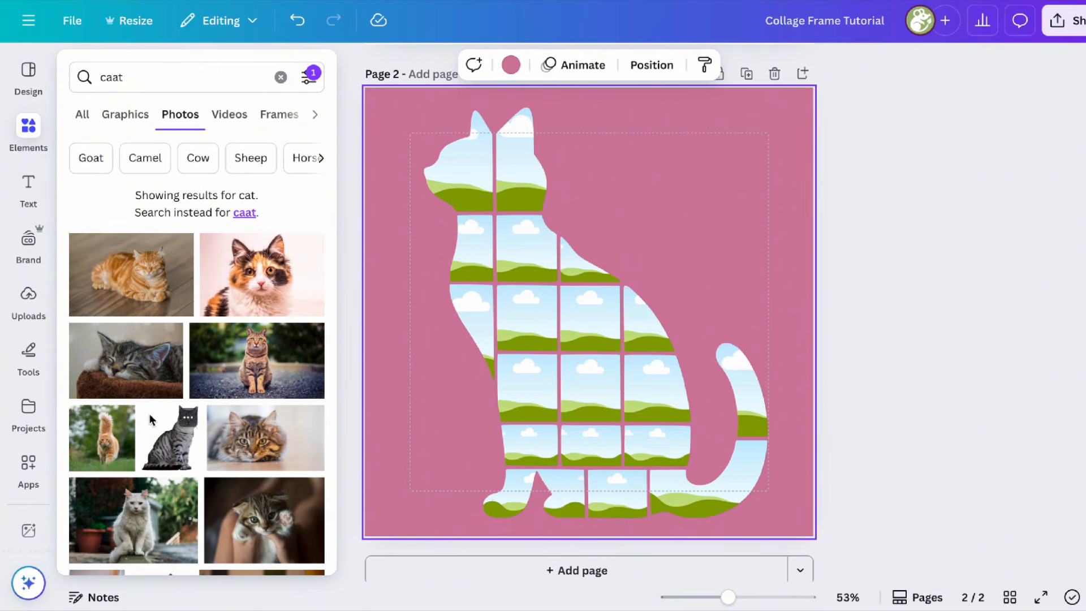
left_click_drag(260, 359, 529, 320)
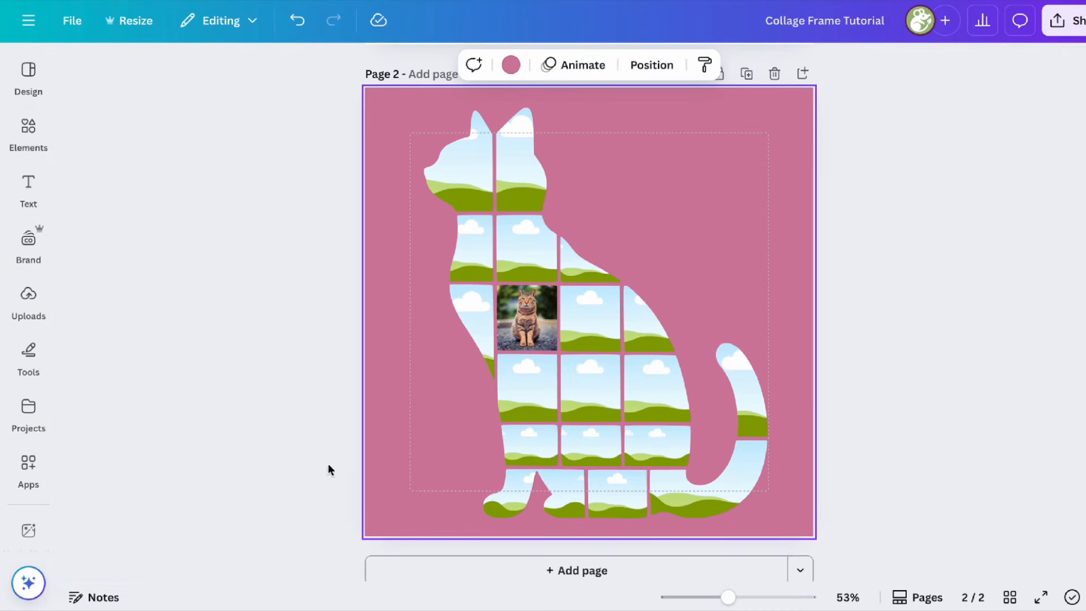
mouse_move(43, 187)
left_click_drag(235, 448, 626, 399)
double_click(599, 403)
left_click(736, 236)
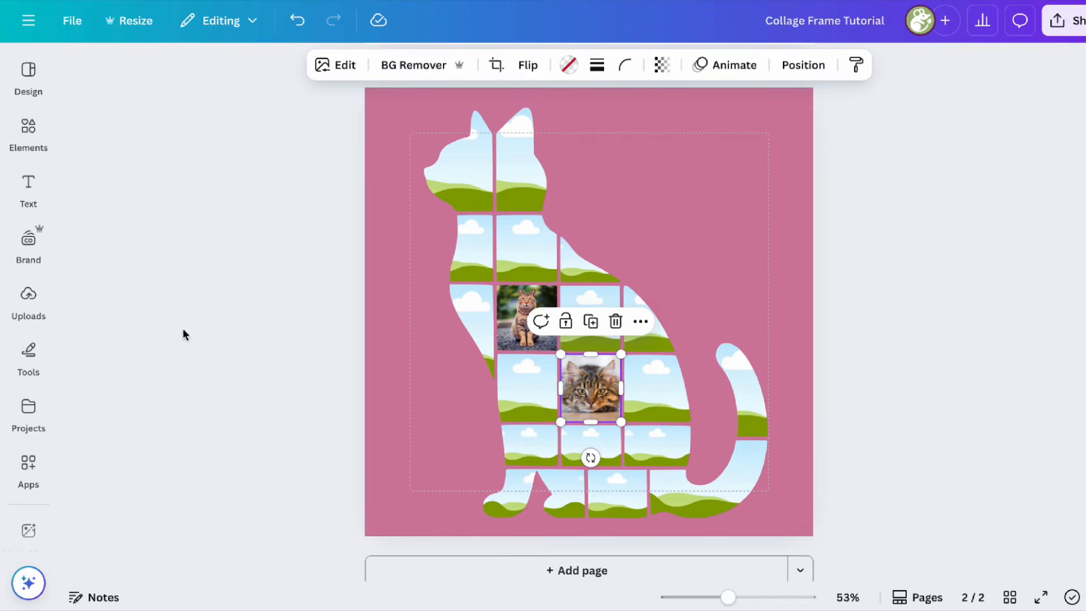
Fill all remaining frames with cat photos, adjusting their crops, and remove the pink page background.
mouse_move(28, 133)
left_click_drag(132, 443, 461, 341)
double_click(526, 385)
left_click_drag(553, 381, 554, 391)
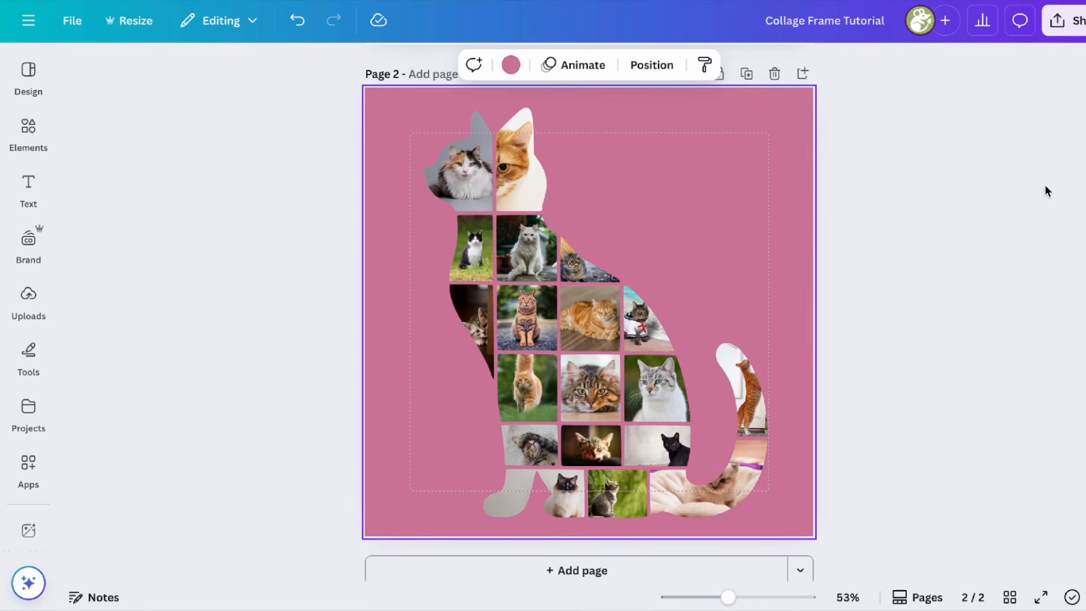
key("Delete")
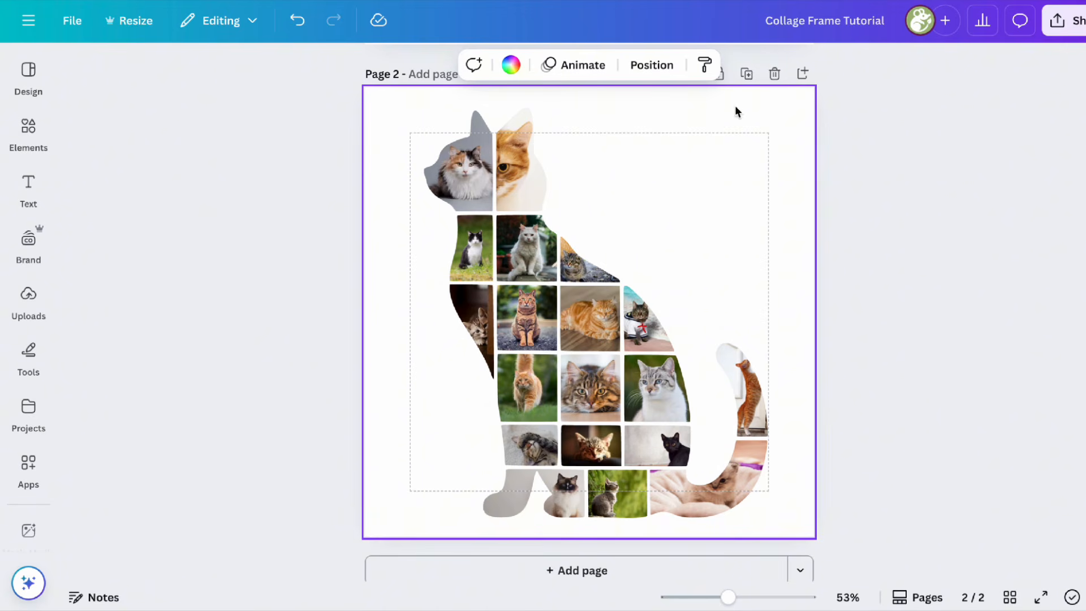
Group all the photo frames, scale the group down to about two thirds and centre it horizontally against the upper page margin.
left_click_drag(856, 497, 218, 77)
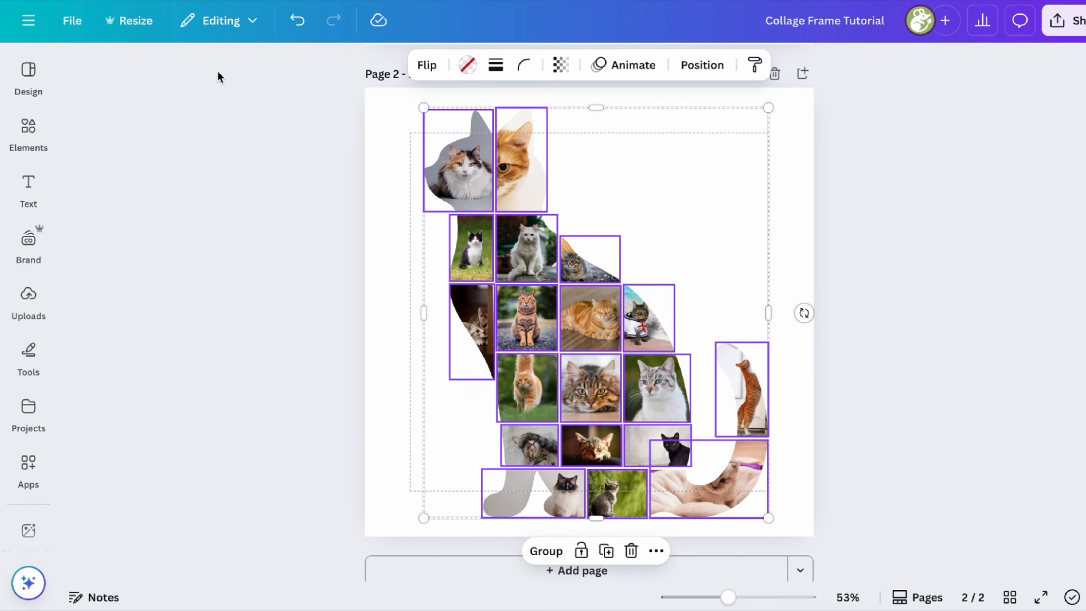
left_click(545, 551)
left_click_drag(770, 116, 654, 242)
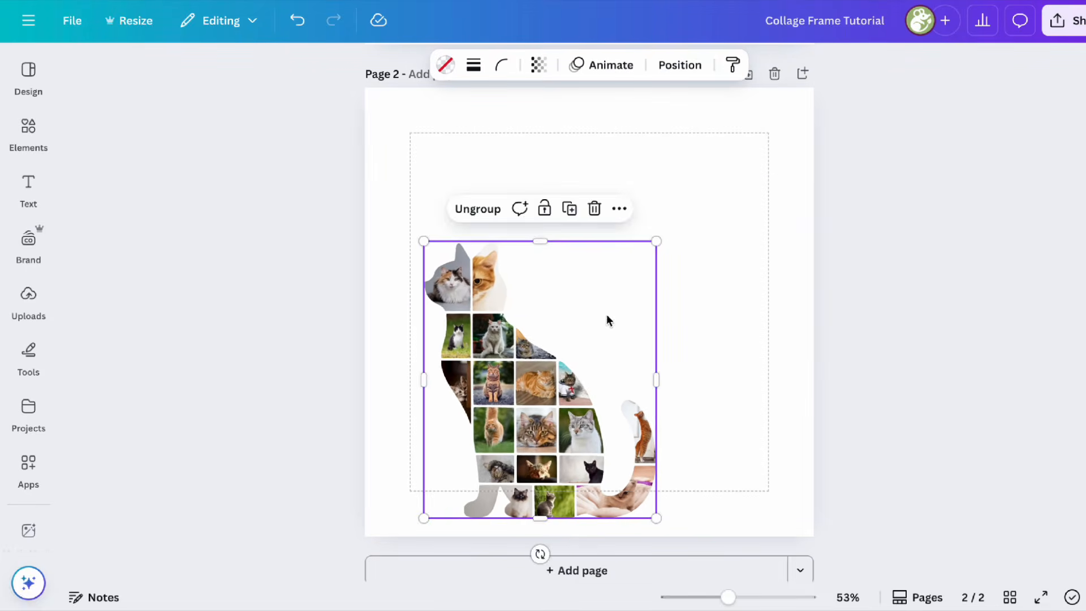
left_click_drag(606, 317, 652, 205)
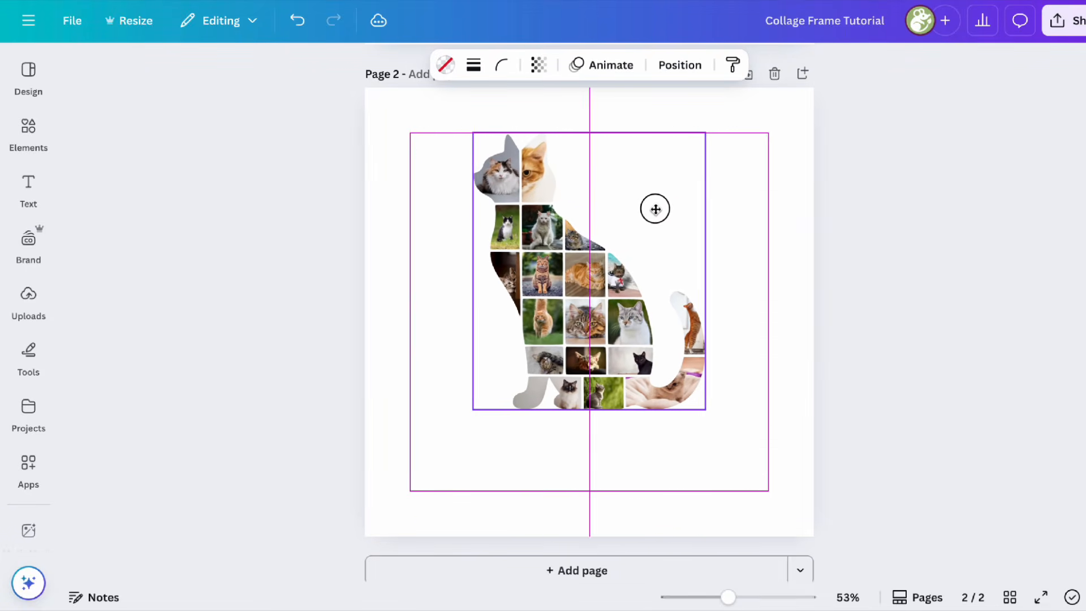
Add the text "Winston", enlarge it to size 56.4 and centre it below the cat collage.
left_click(795, 256)
type("tex")
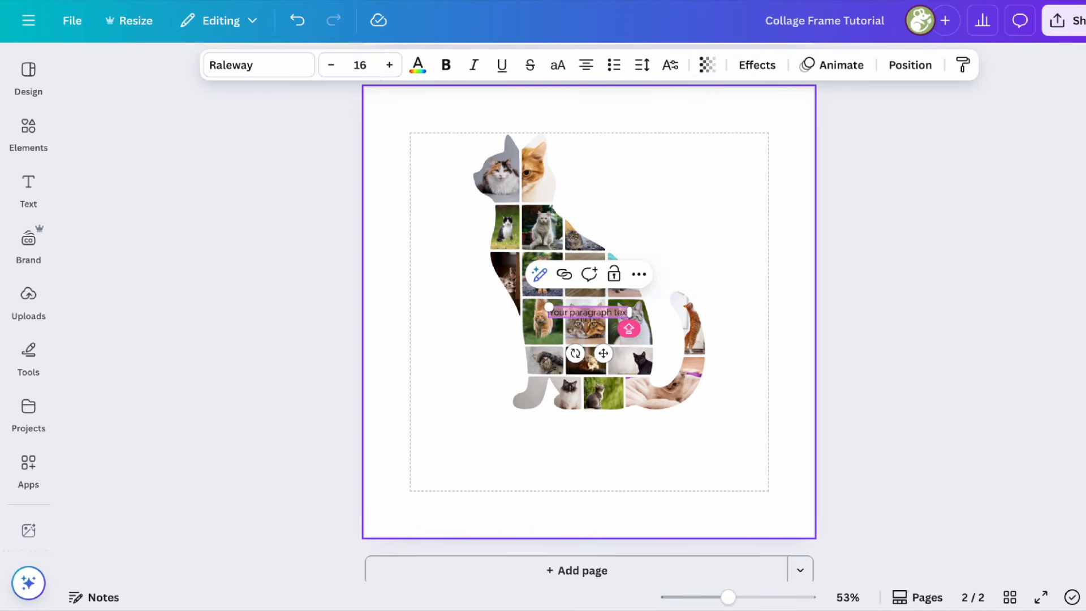
type("Winston")
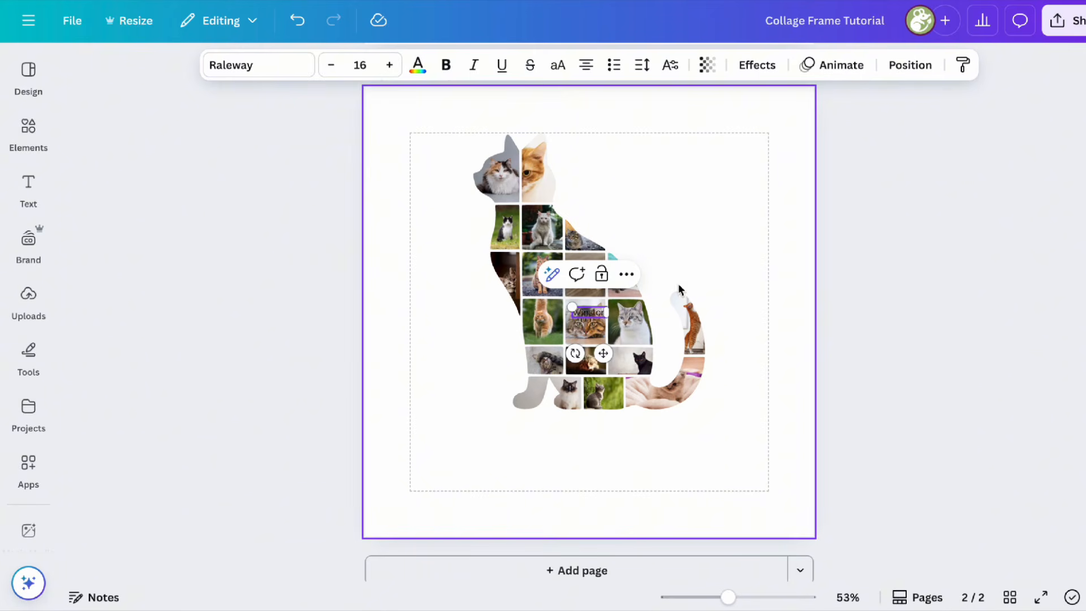
left_click_drag(571, 308, 483, 283)
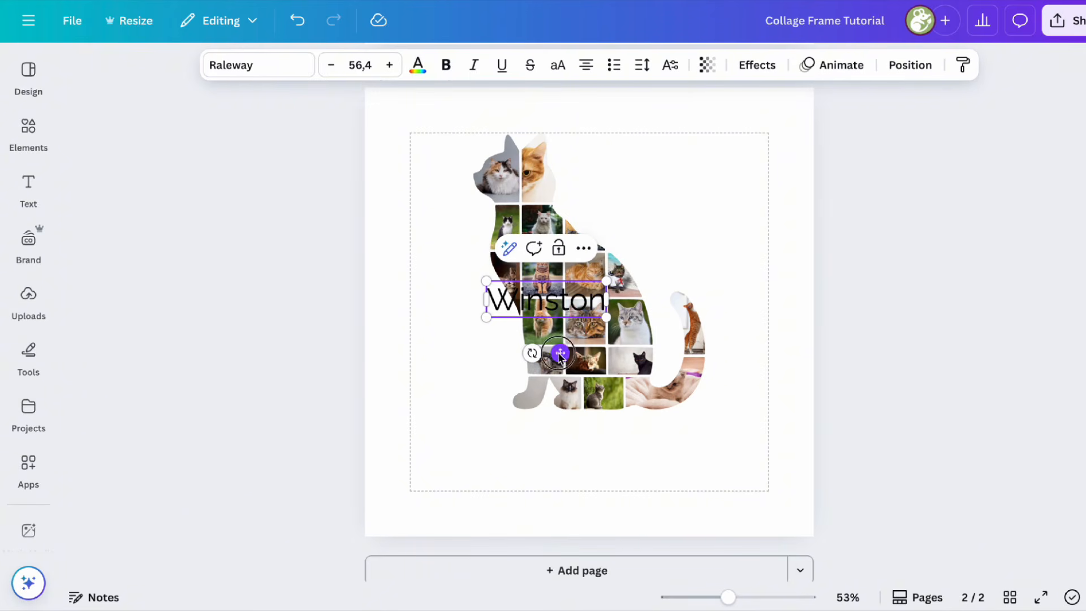
left_click_drag(558, 354, 607, 495)
left_click(726, 491)
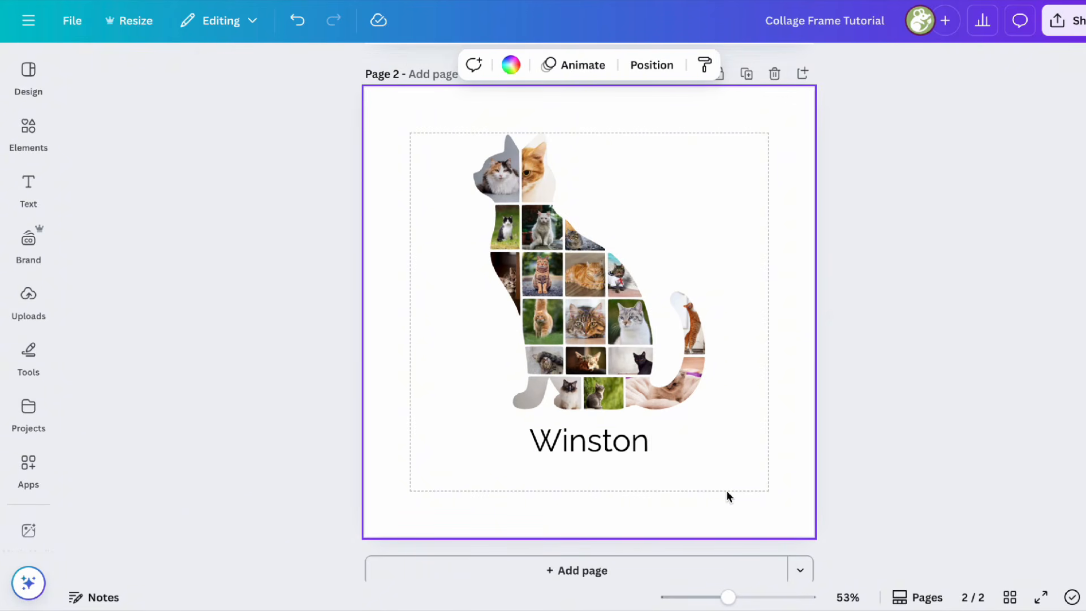
Add the date text "23.07.2023" and centre it directly beneath the "Winston" line.
type("t")
type("23")
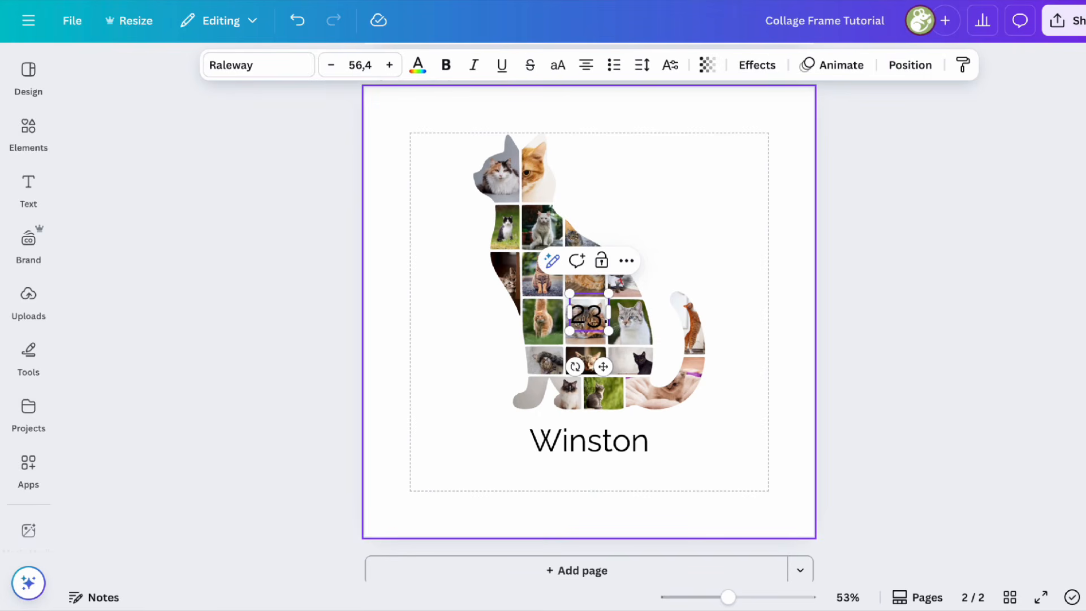
type(".07.2023")
left_click_drag(602, 367, 606, 534)
left_click(743, 456)
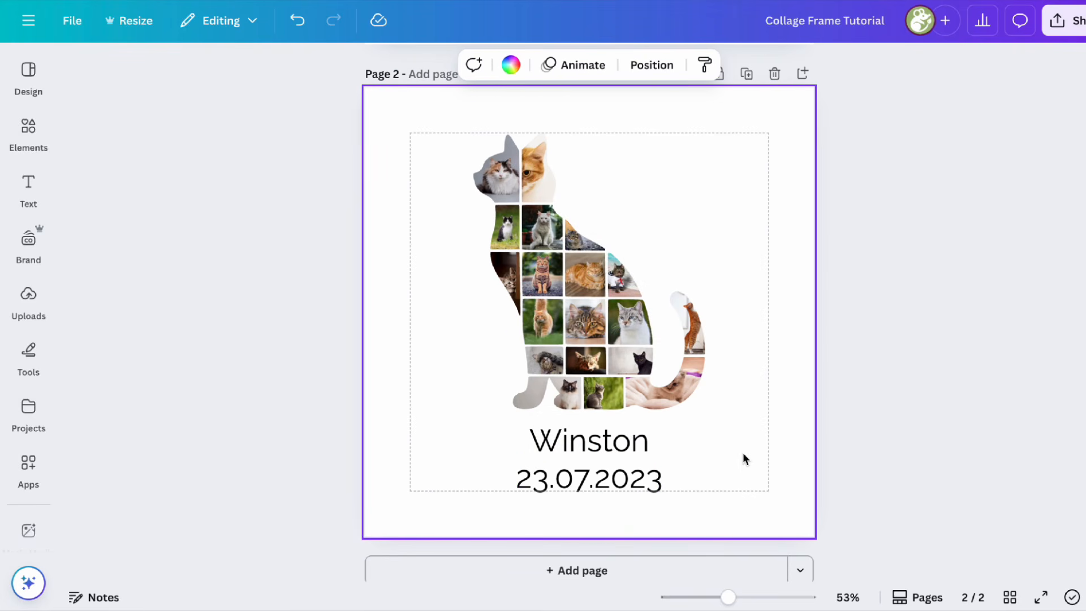